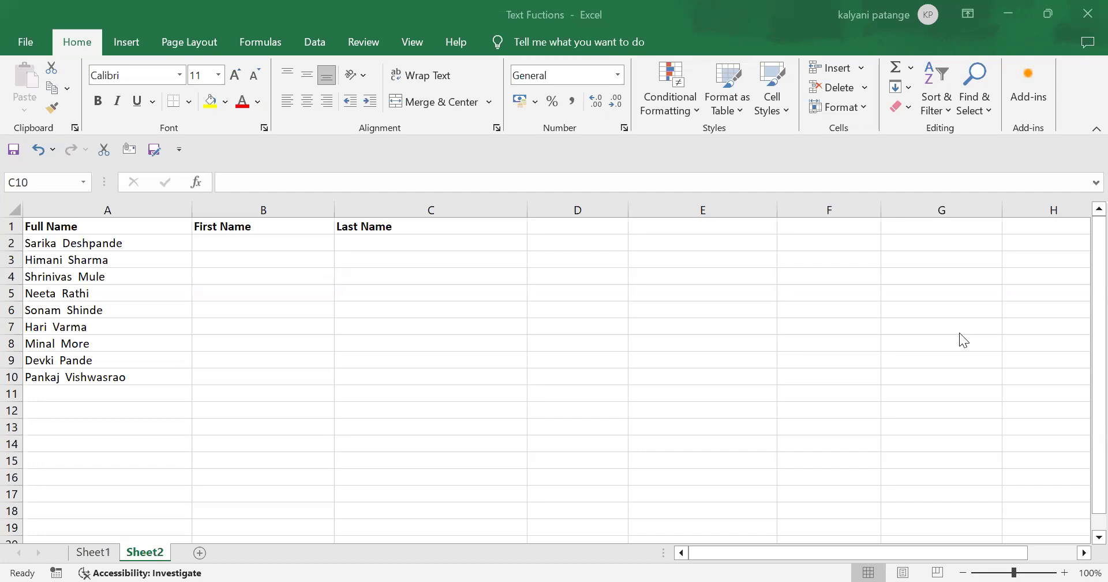
- Enter the formula =LEFT(A2,6) in cell B2 to extract the first name from the full name in A2
left_click(277, 243)
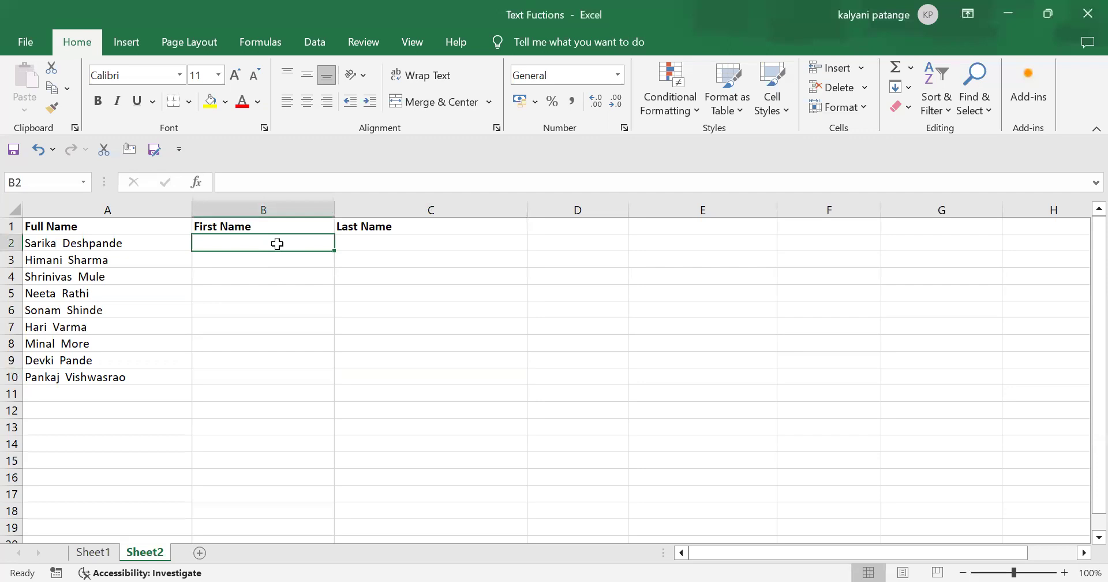
type("=")
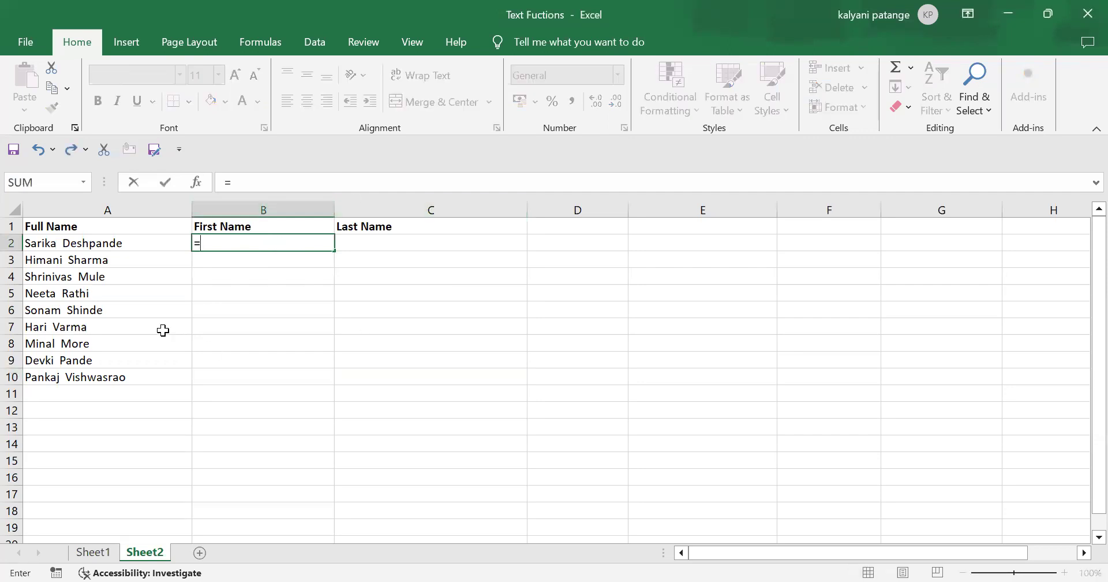
type("le")
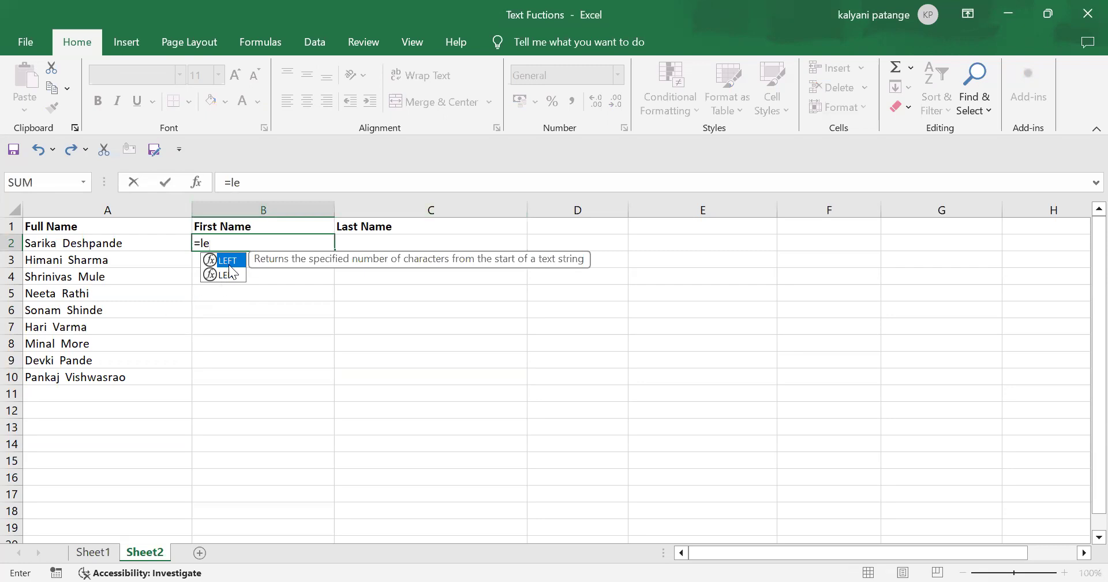
key("Tab")
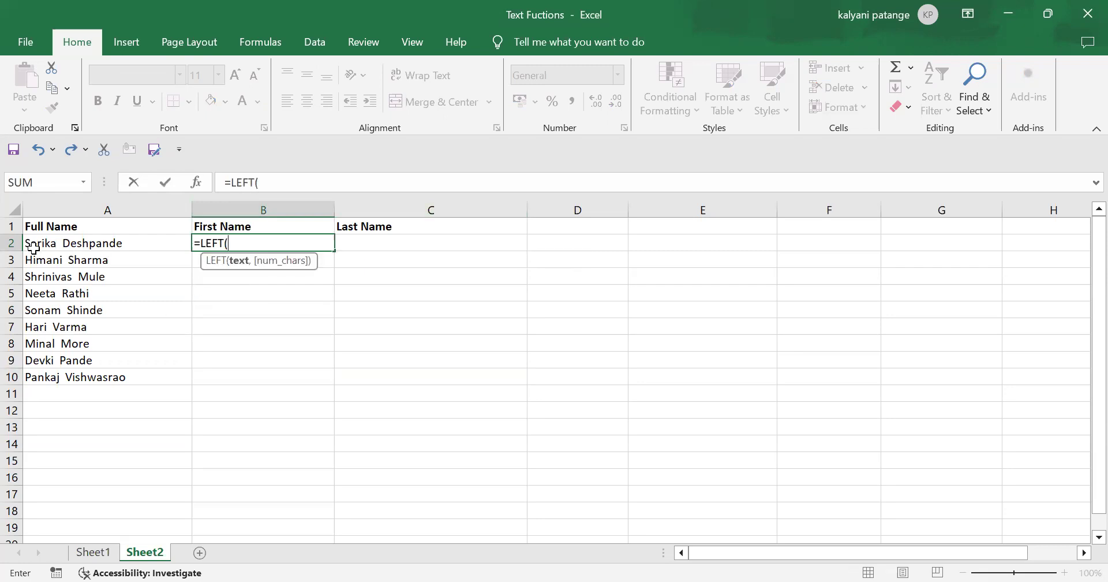
left_click(75, 245)
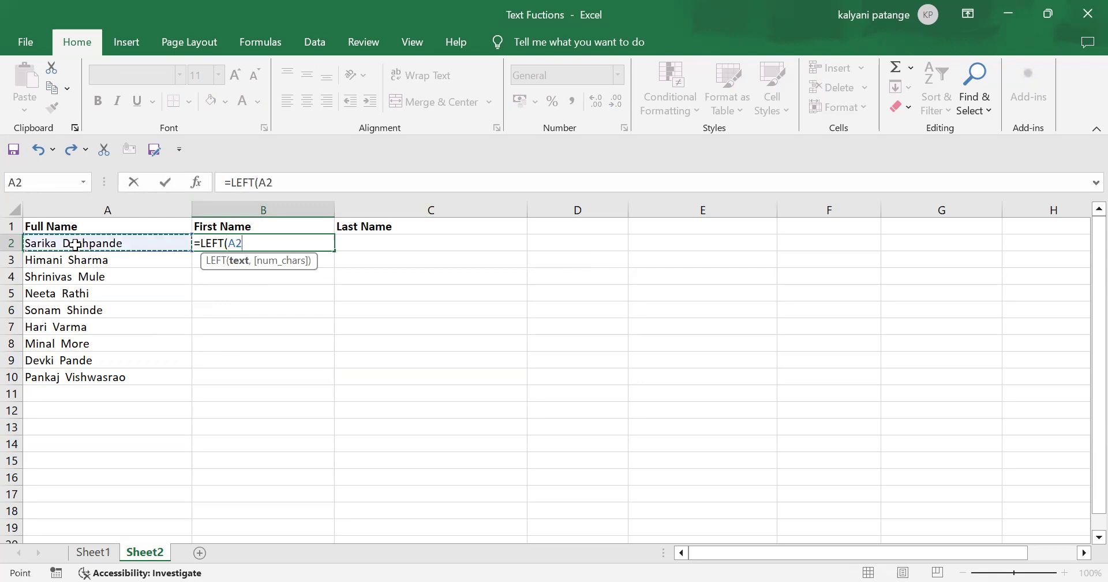
type(",")
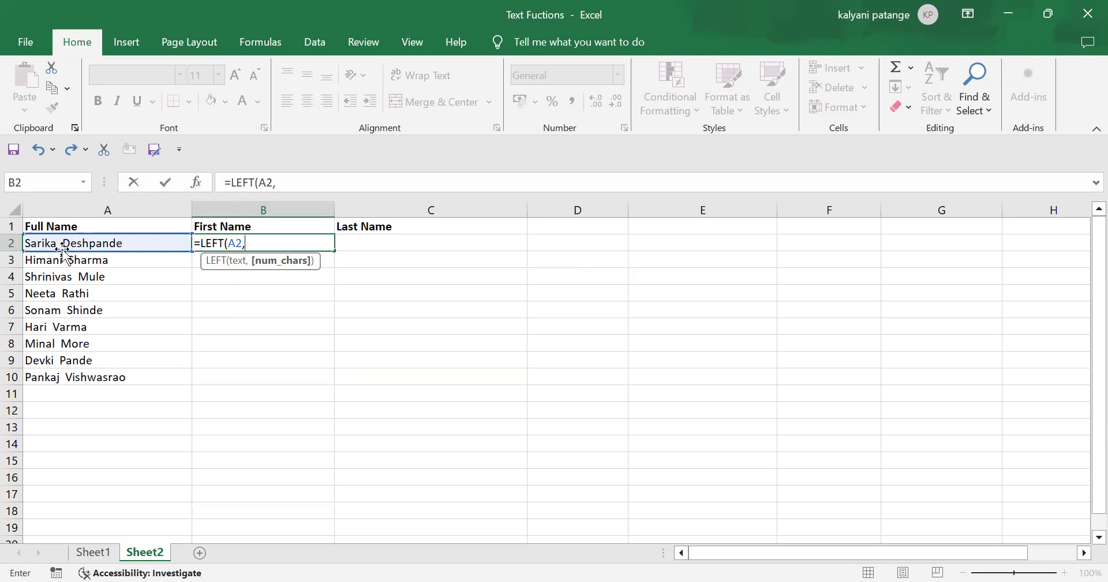
type("6)")
key("Return")
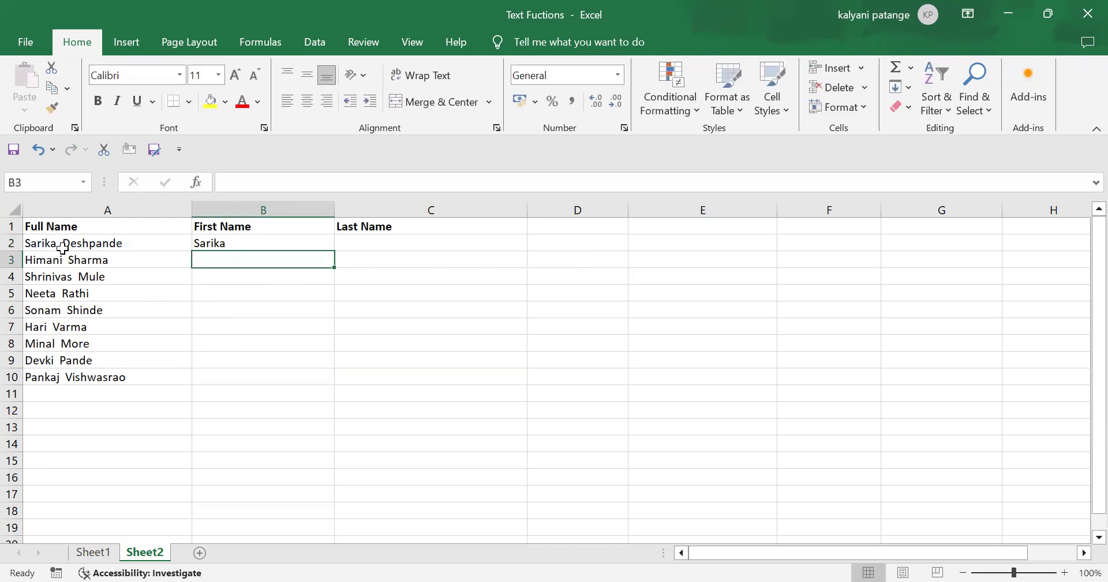
left_click(265, 239)
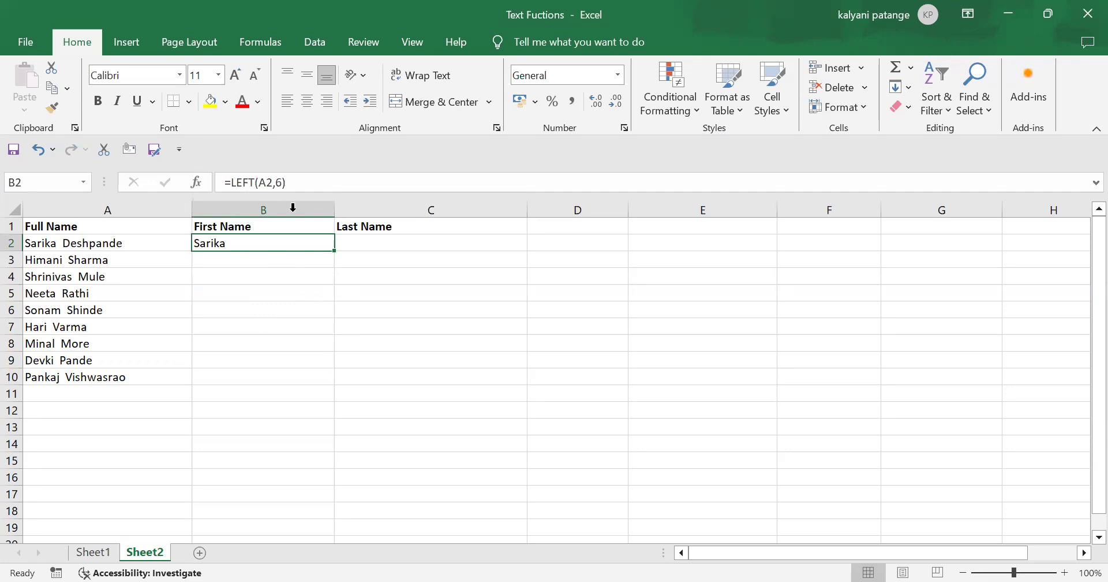
- Enter the formula =LEFT(A3,FIND(" ",A3)-1) in cell B3 to extract the first name before the space
left_click(220, 262)
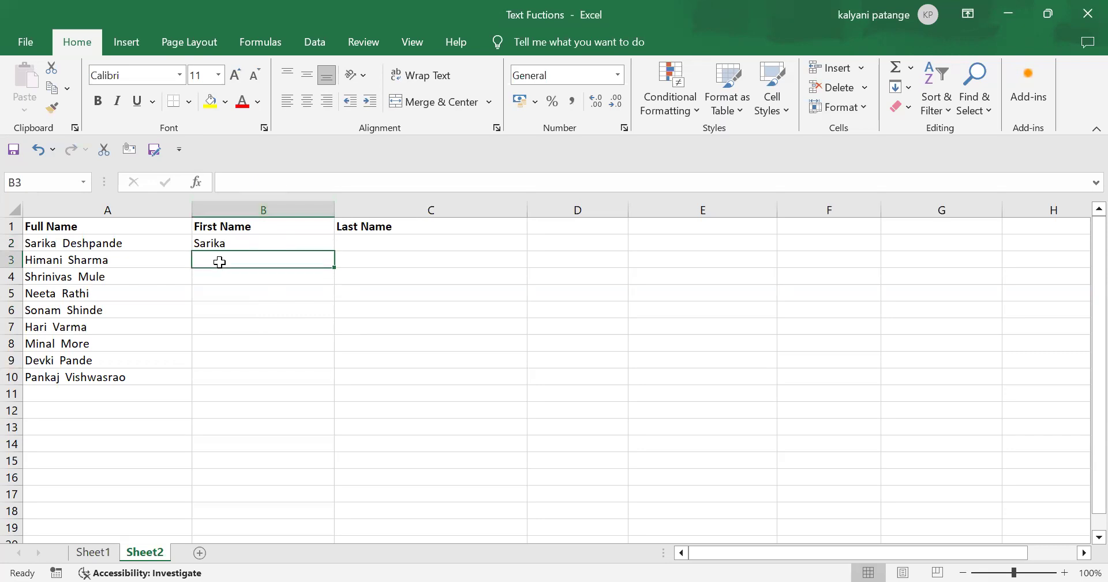
type("=")
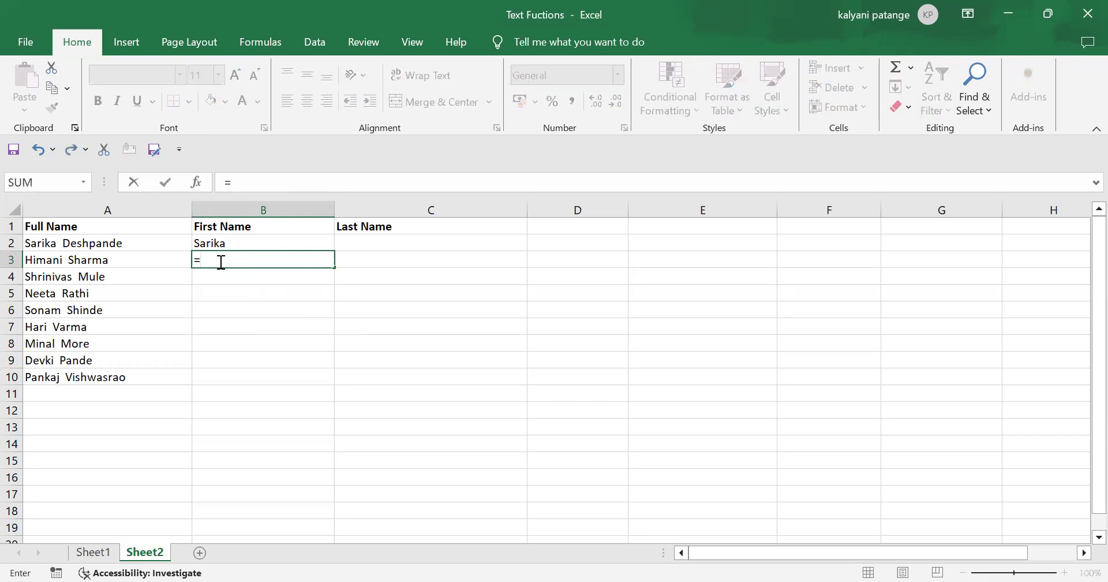
type("left")
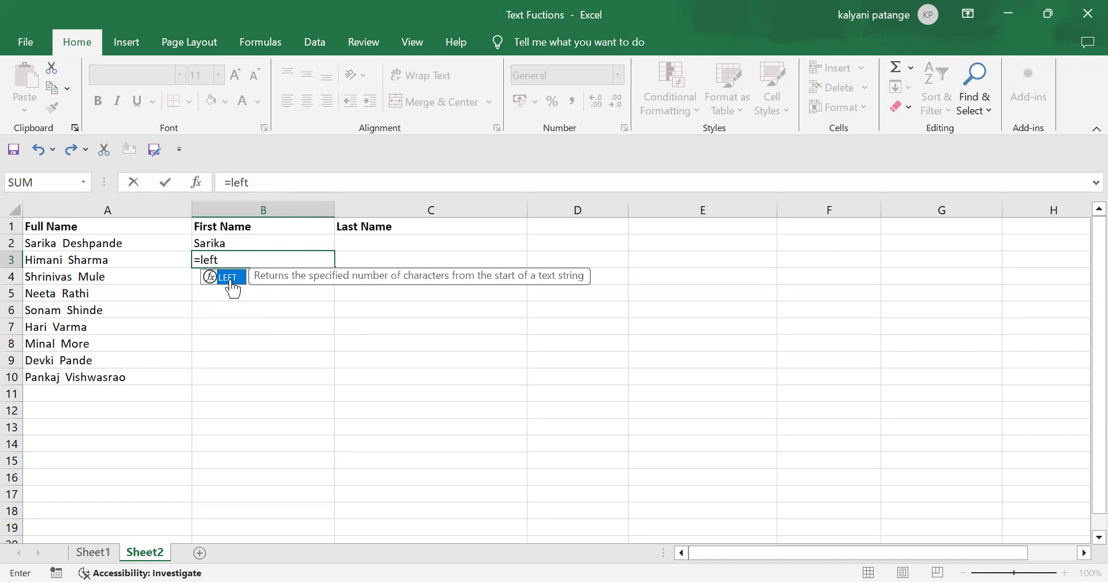
key("Tab")
left_click(83, 258)
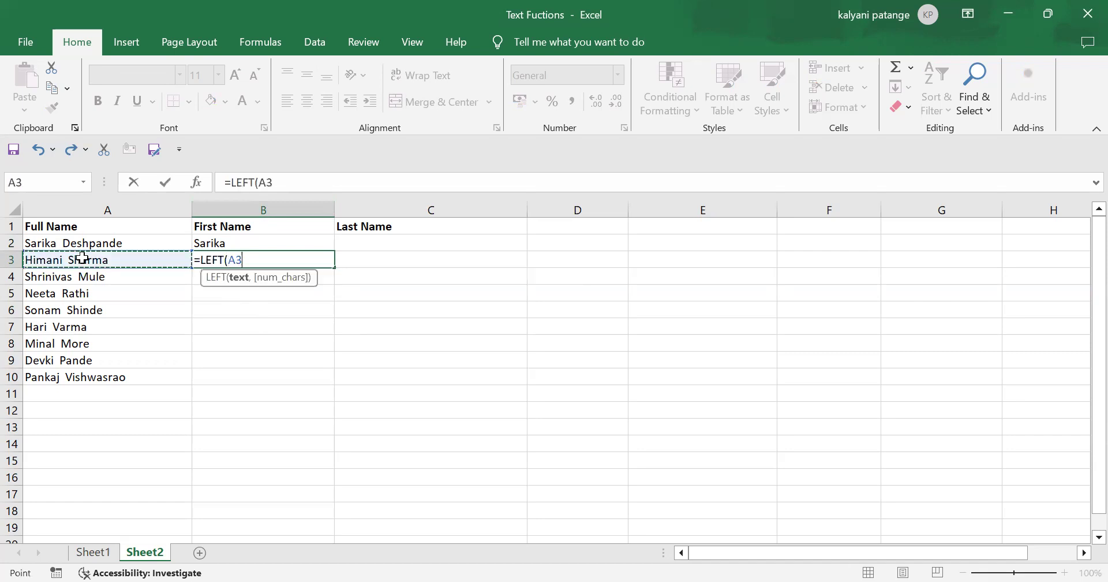
type(",")
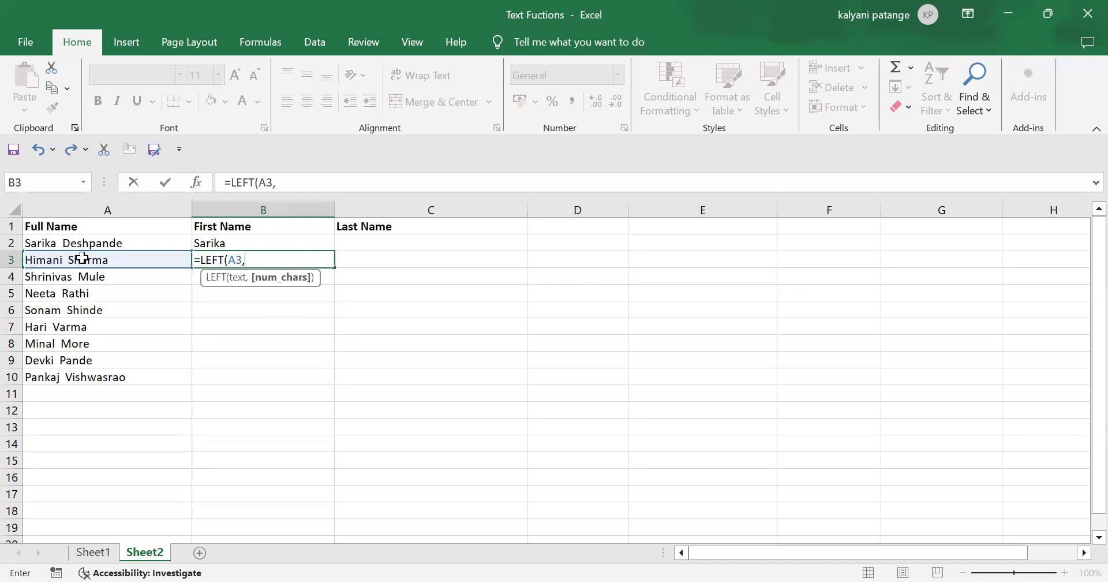
type("fin")
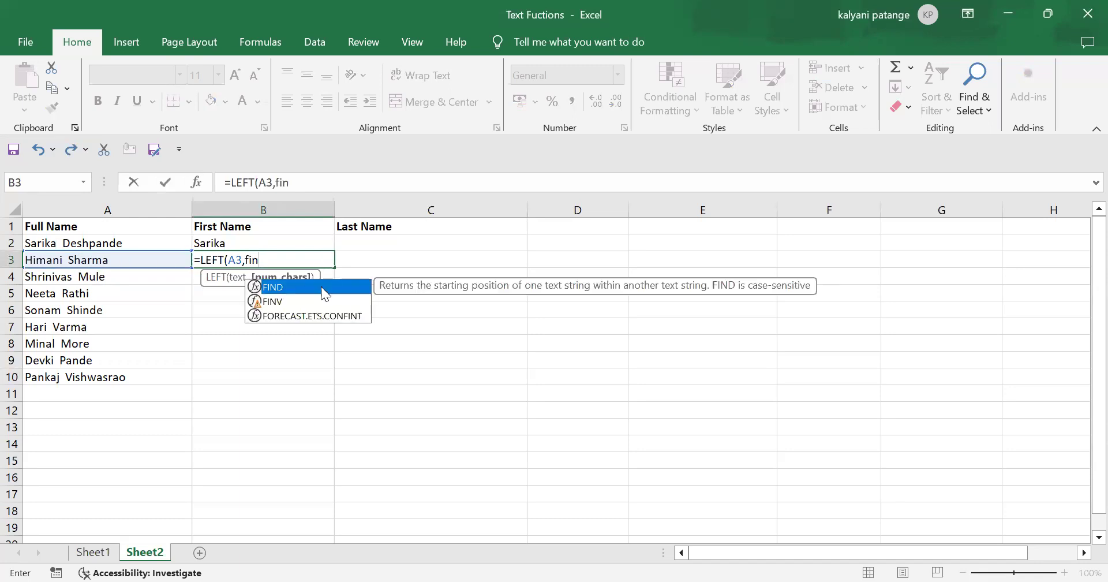
key("Tab")
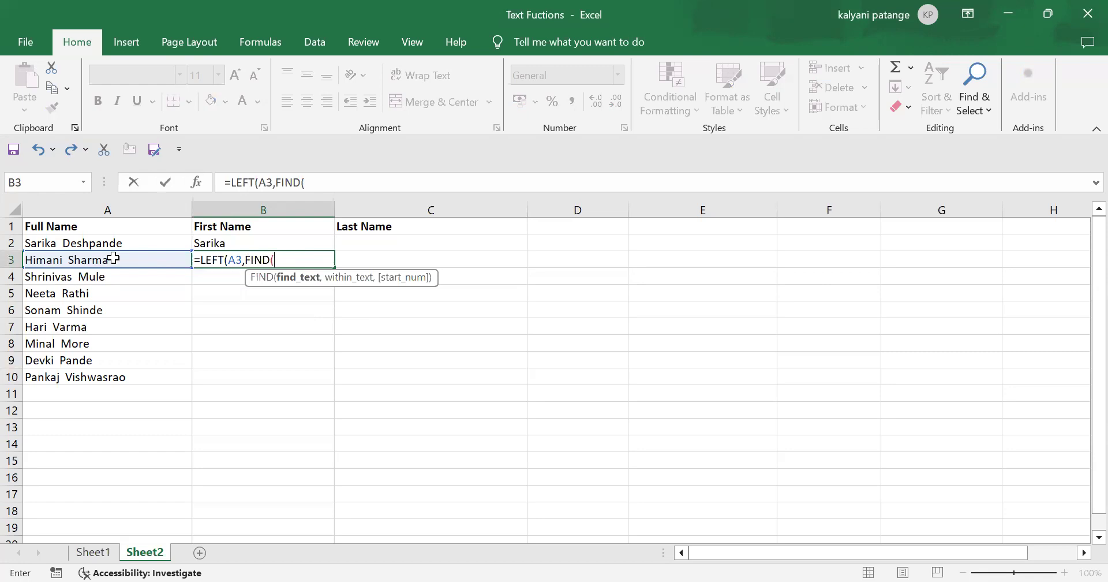
type("\"\"")
left_click(280, 259)
left_click(303, 260)
type(",")
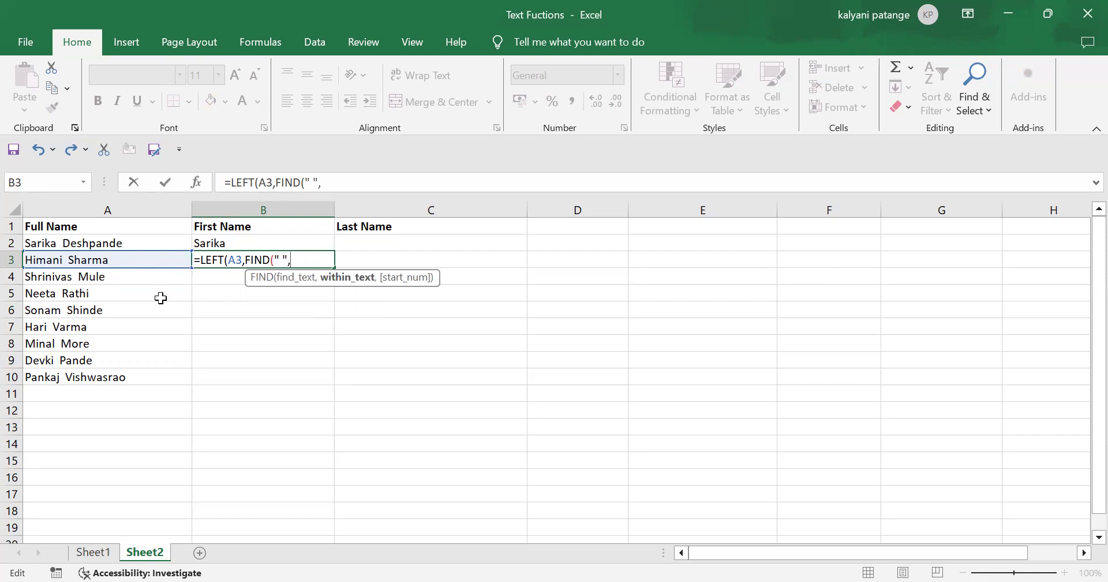
left_click(121, 260)
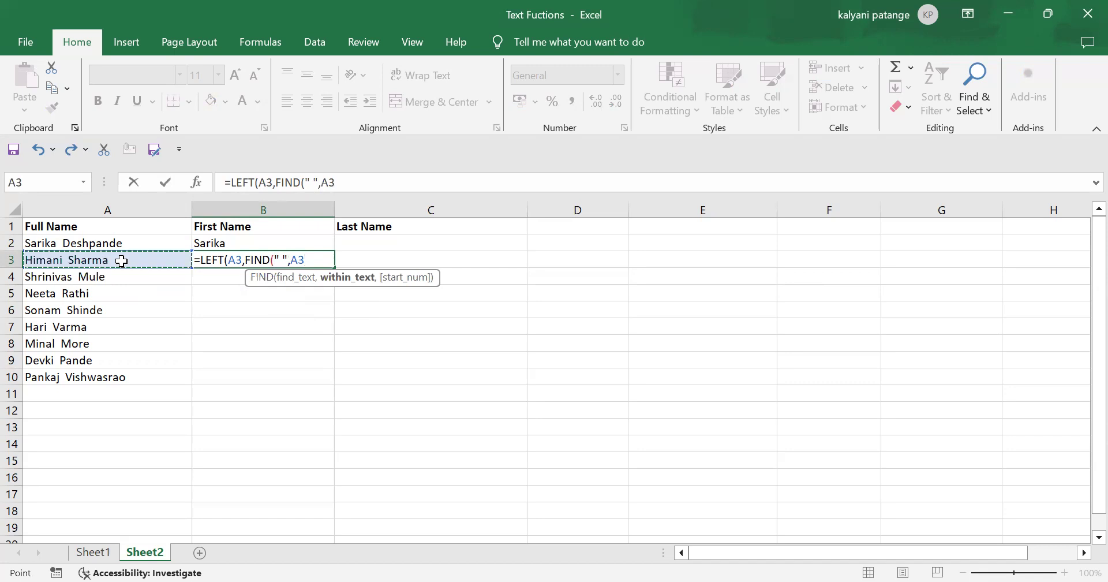
type(")-1)")
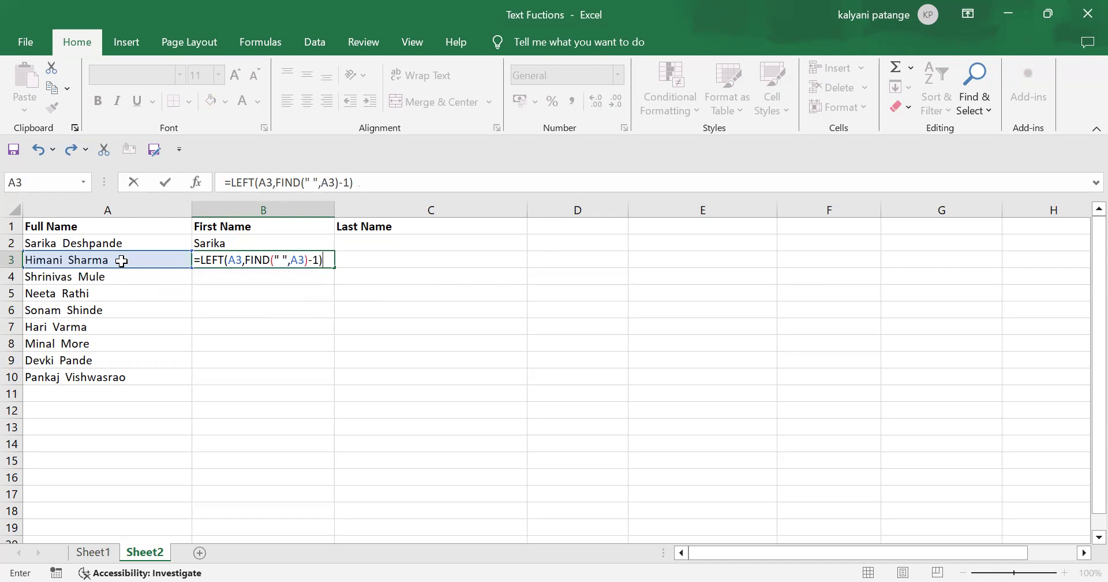
key("Return")
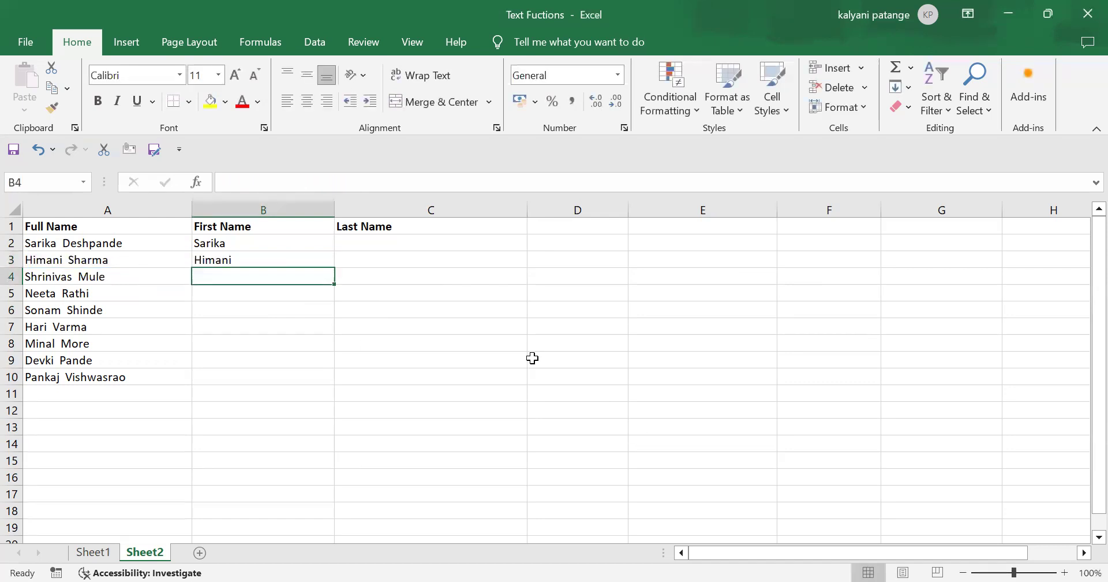
- Fill the first-name formula from B3 down through B10 and check the copied formula in B7
left_click(261, 256)
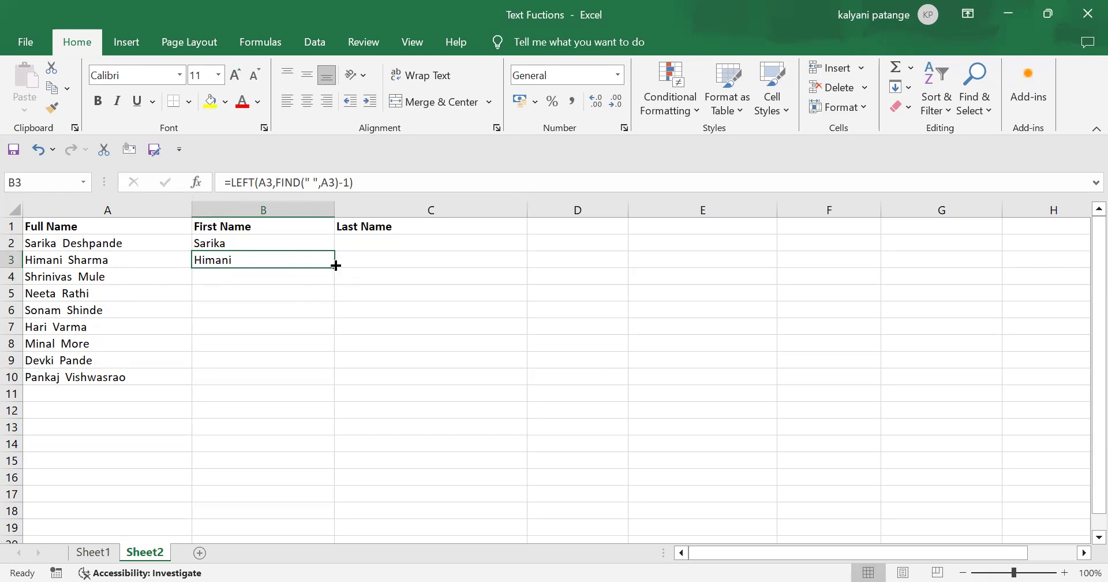
left_click_drag(334, 268, 327, 380)
left_click(141, 447)
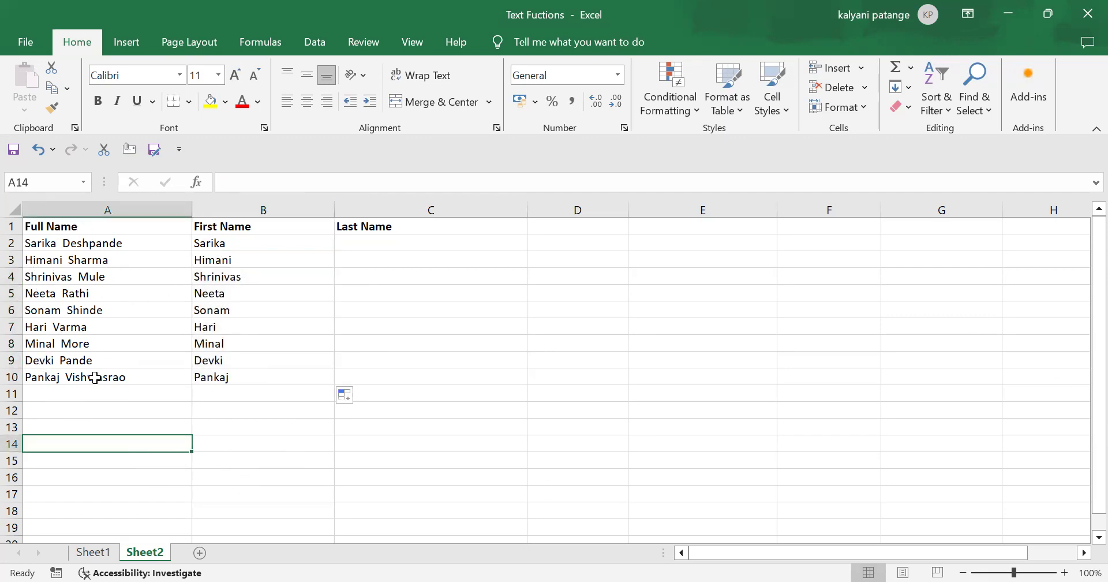
left_click(259, 324)
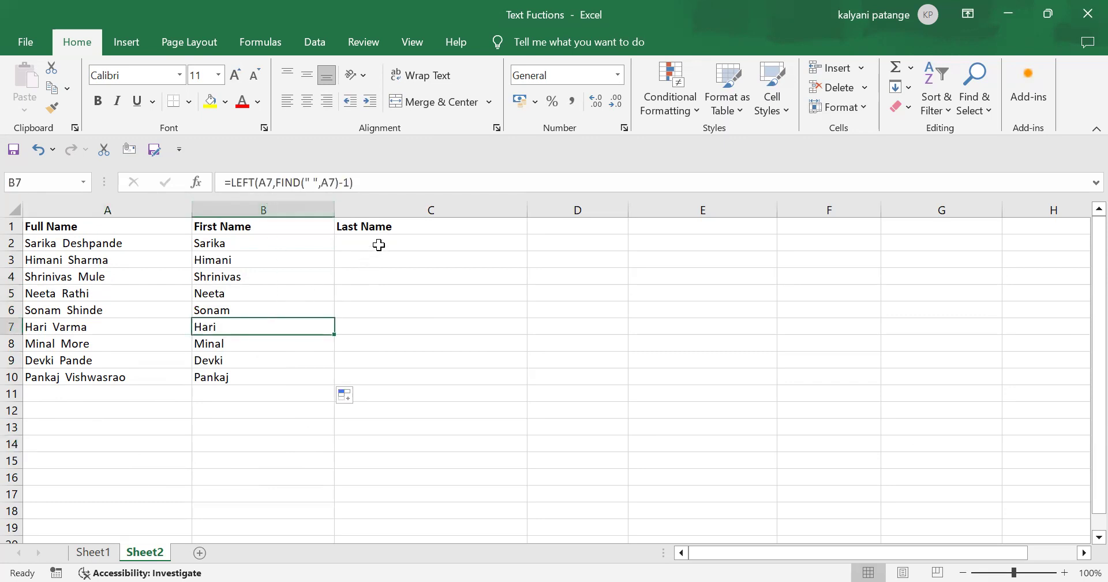
- Enter the formula =RIGHT(A2,9) in cell C2 to extract the last name from the full name in A2
left_click(378, 244)
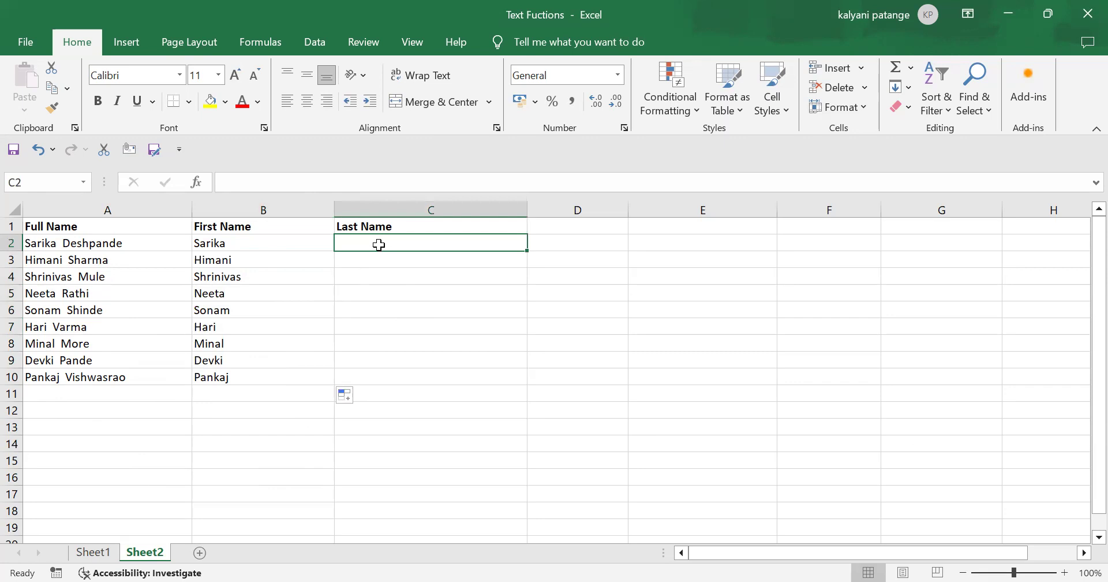
type("=")
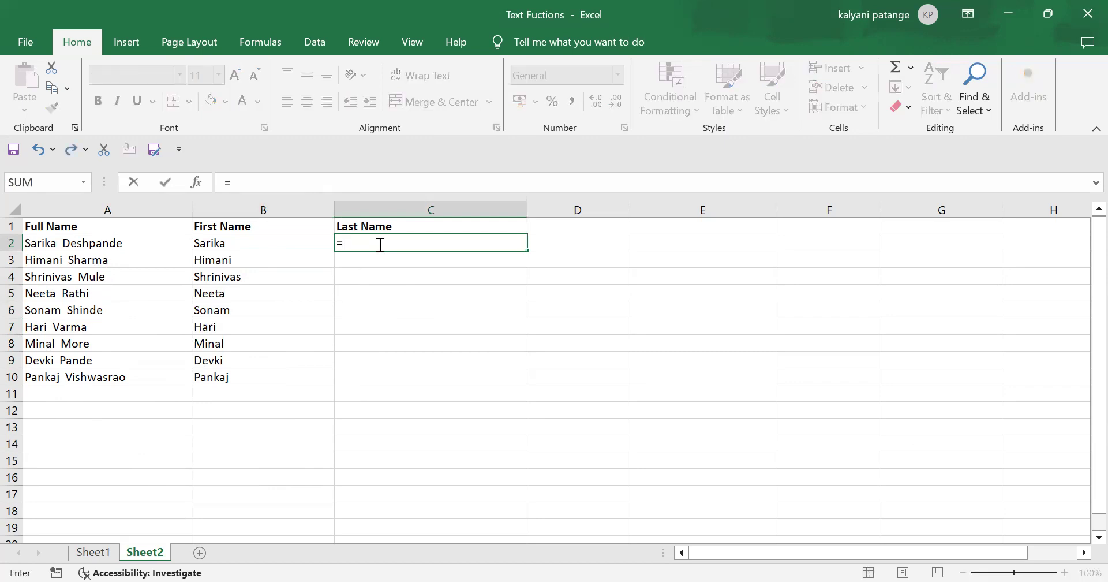
type("ri")
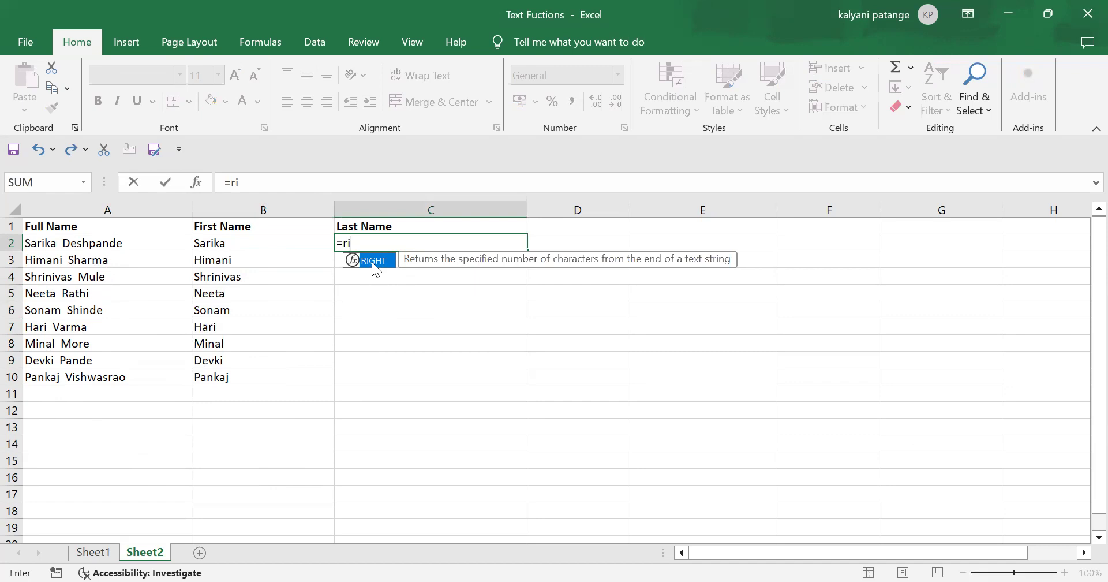
key("Tab")
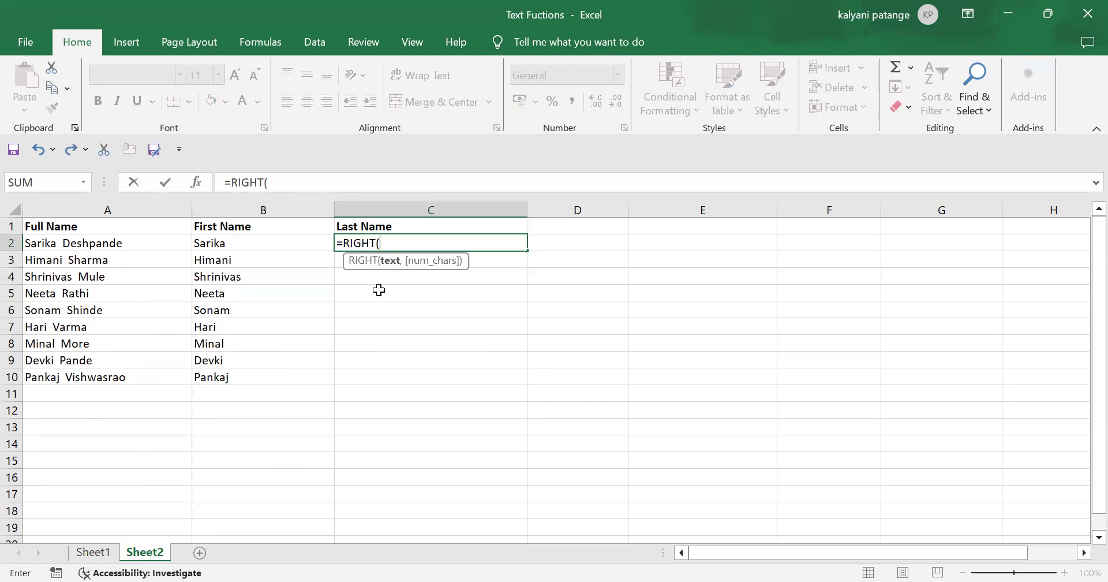
left_click(90, 242)
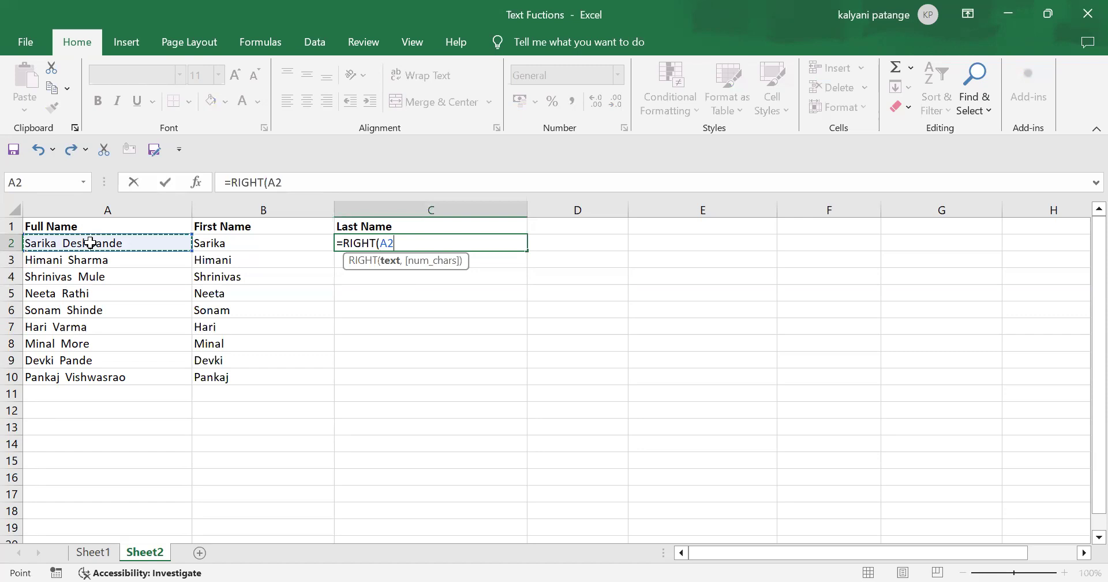
type(",")
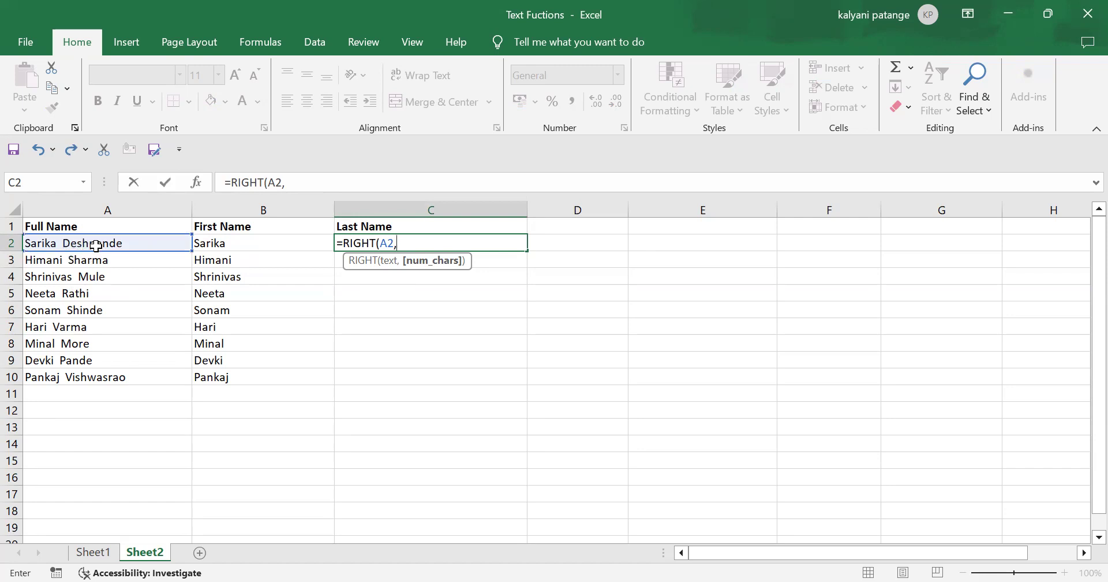
type("9)")
key("Return")
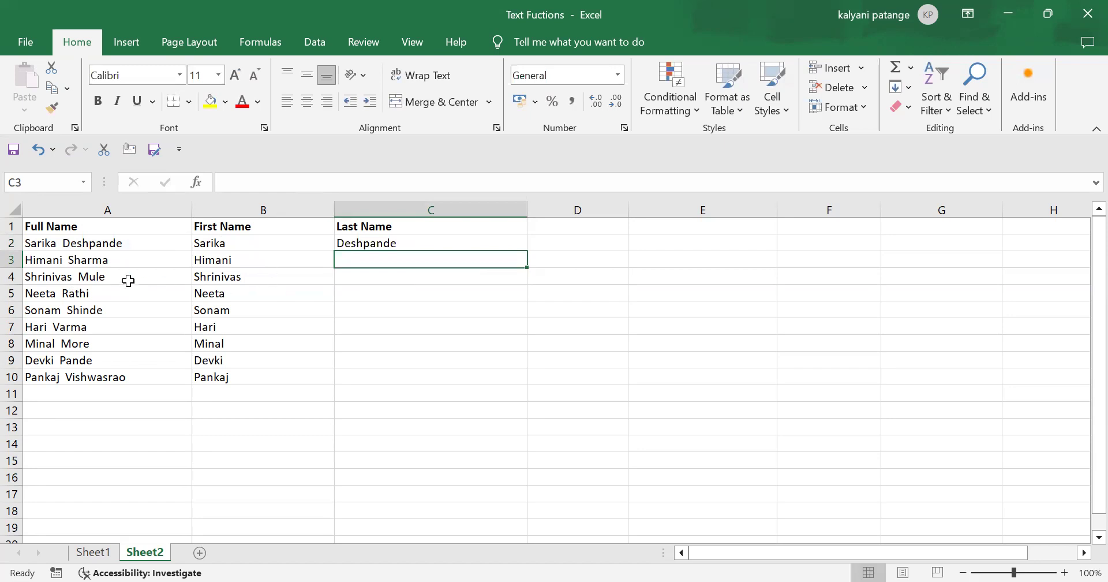
left_click(397, 239)
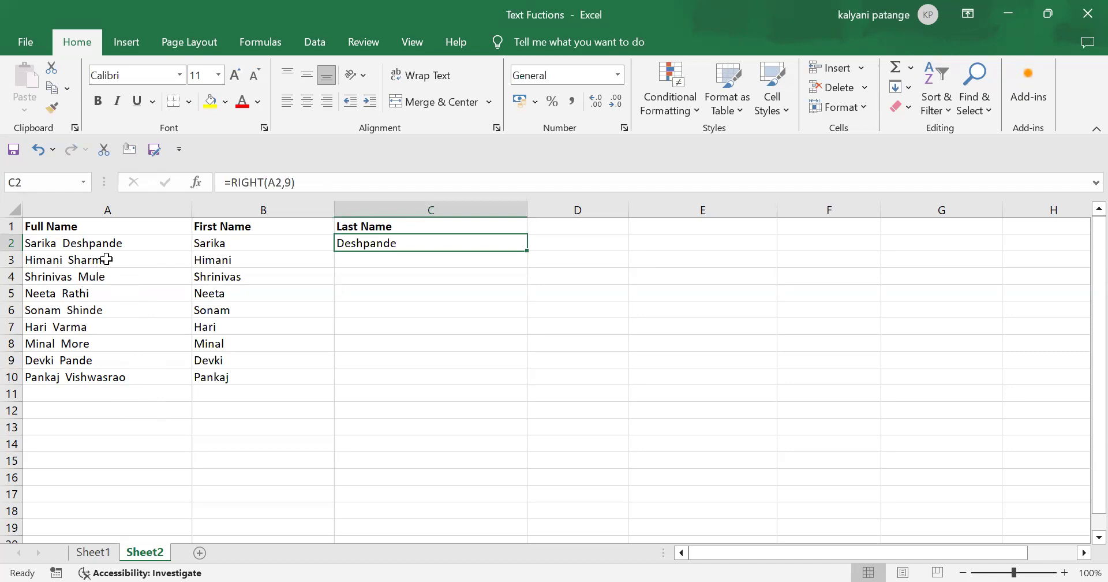
- Enter the formula =RIGHT(A3,LEN(A3)-FIND(" ",A3)-1) in cell C3 to extract the last name after the space
left_click(359, 271)
left_click(360, 263)
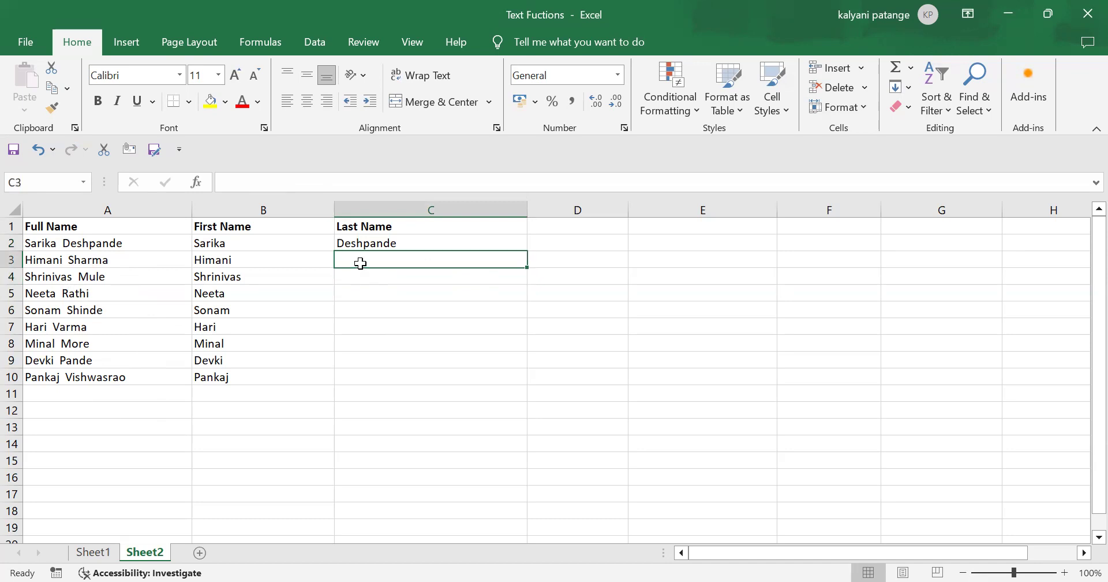
type("=")
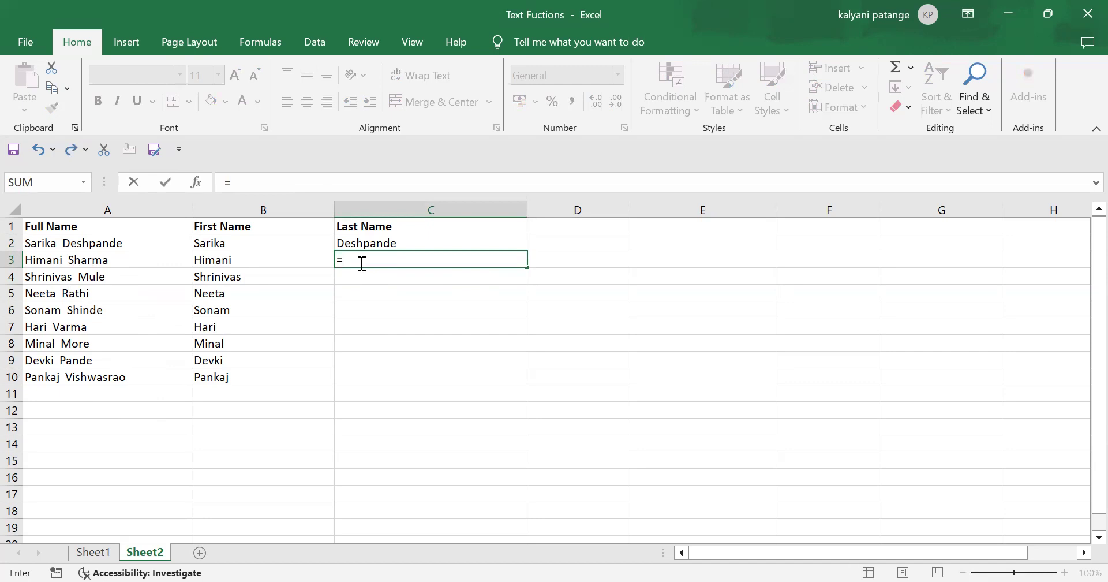
type("ri")
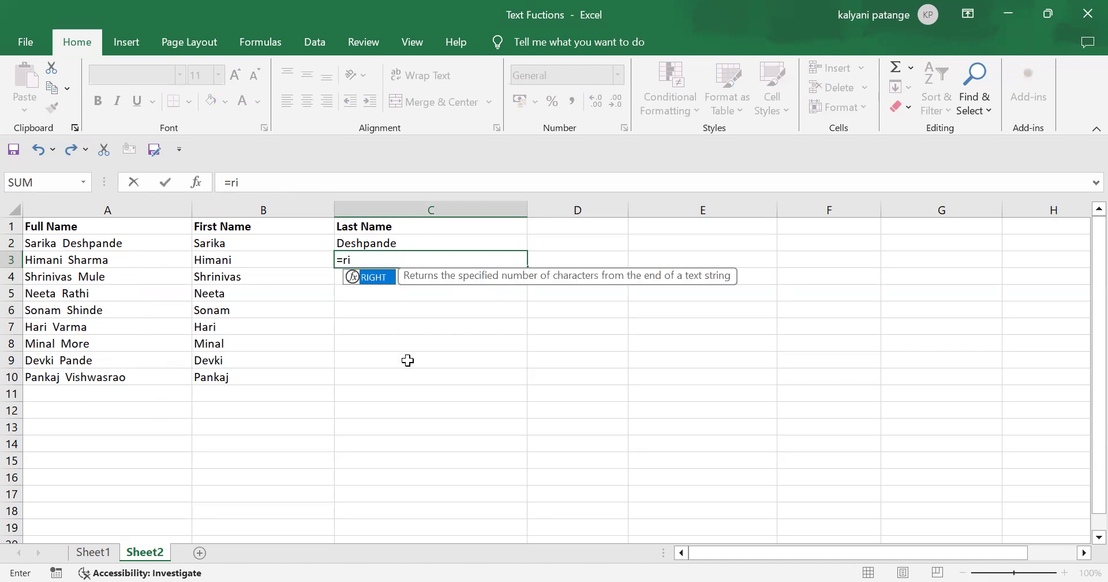
key("Tab")
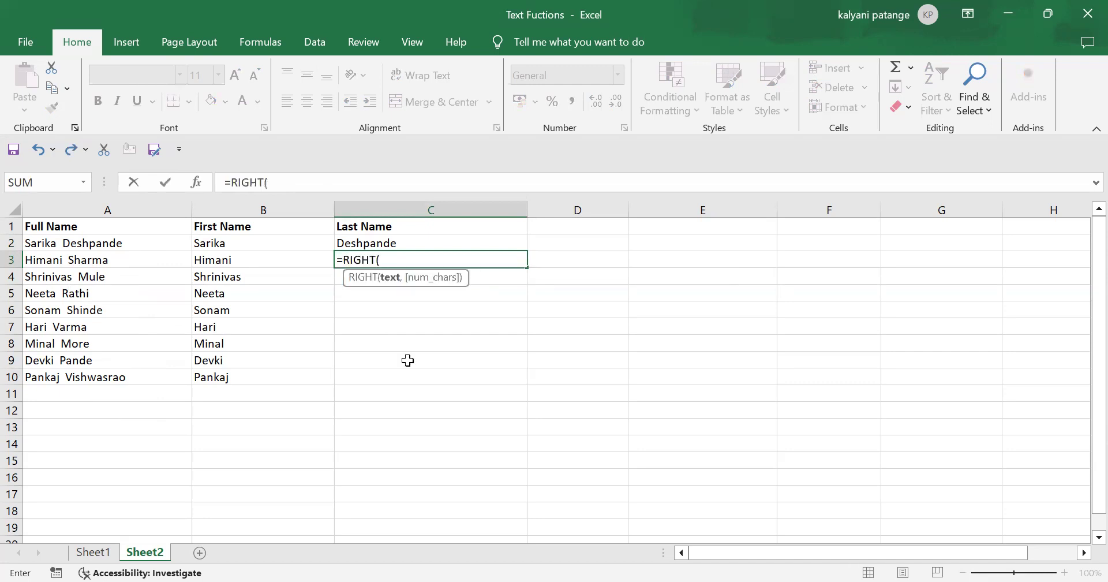
left_click(109, 259)
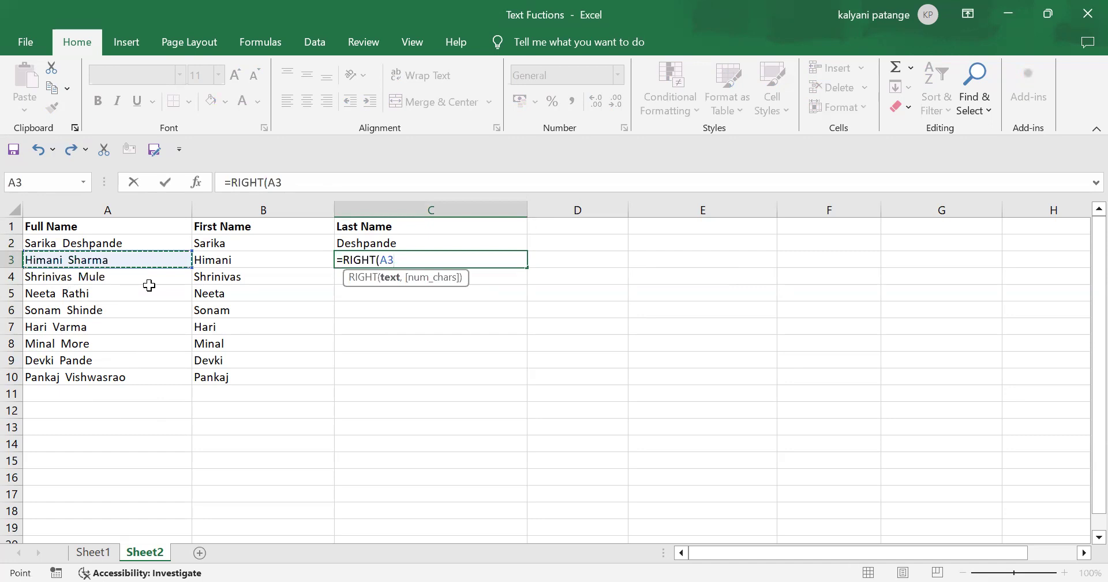
type(",")
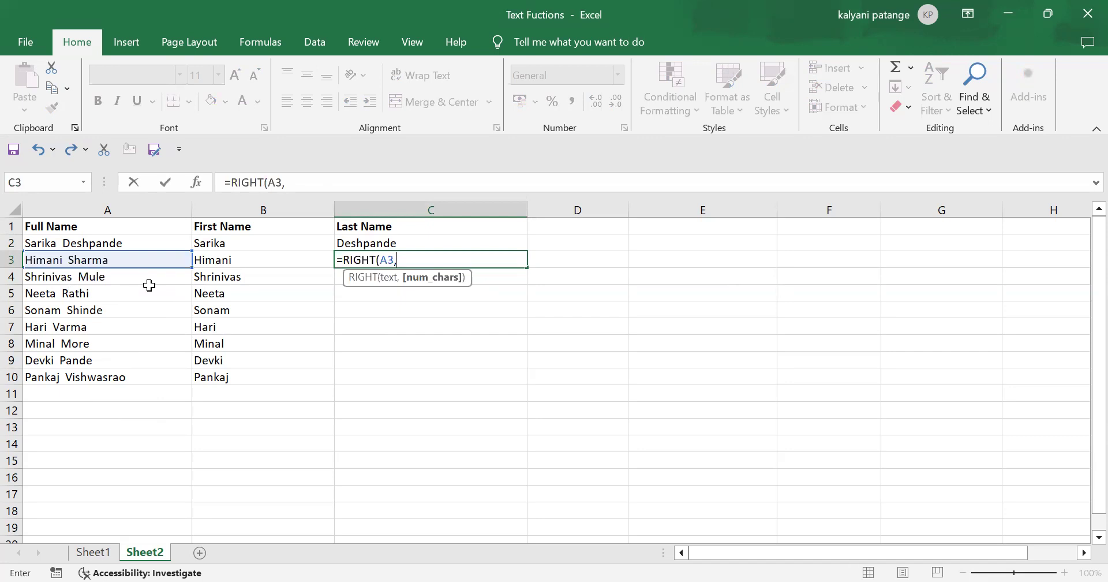
type("le")
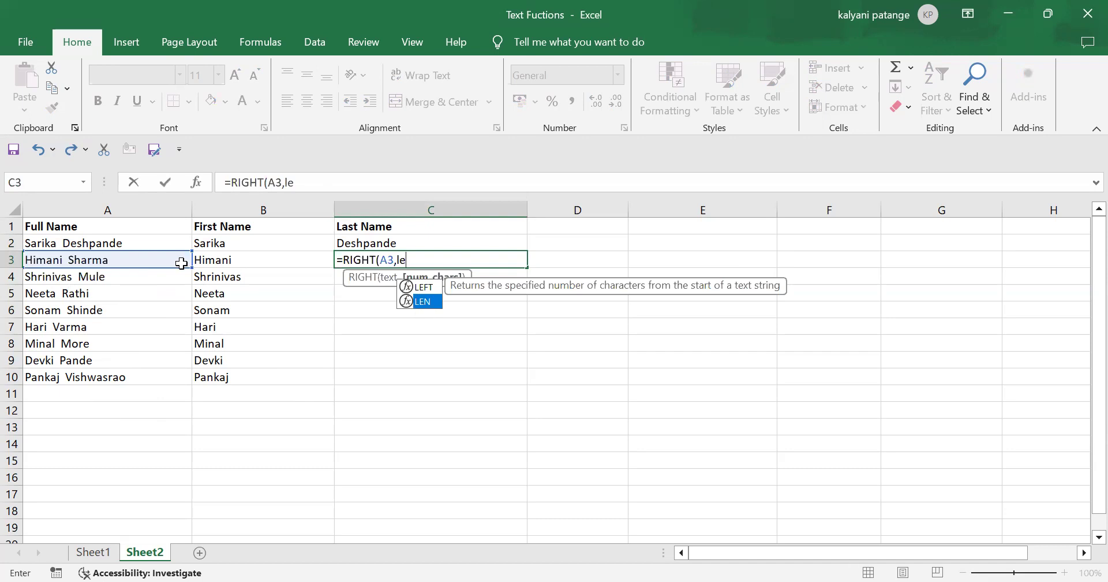
key("Tab")
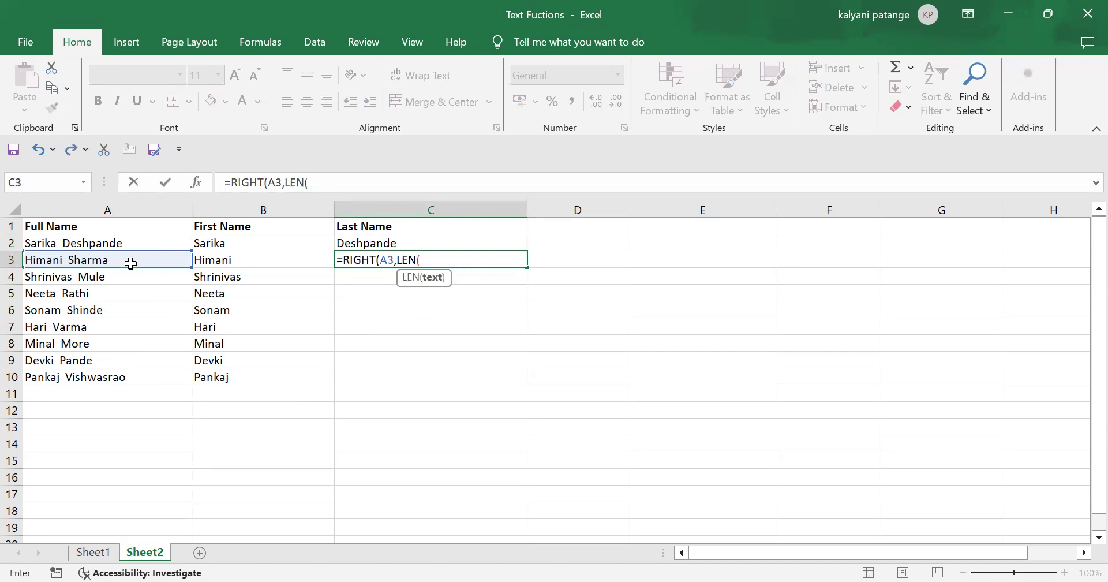
left_click(131, 263)
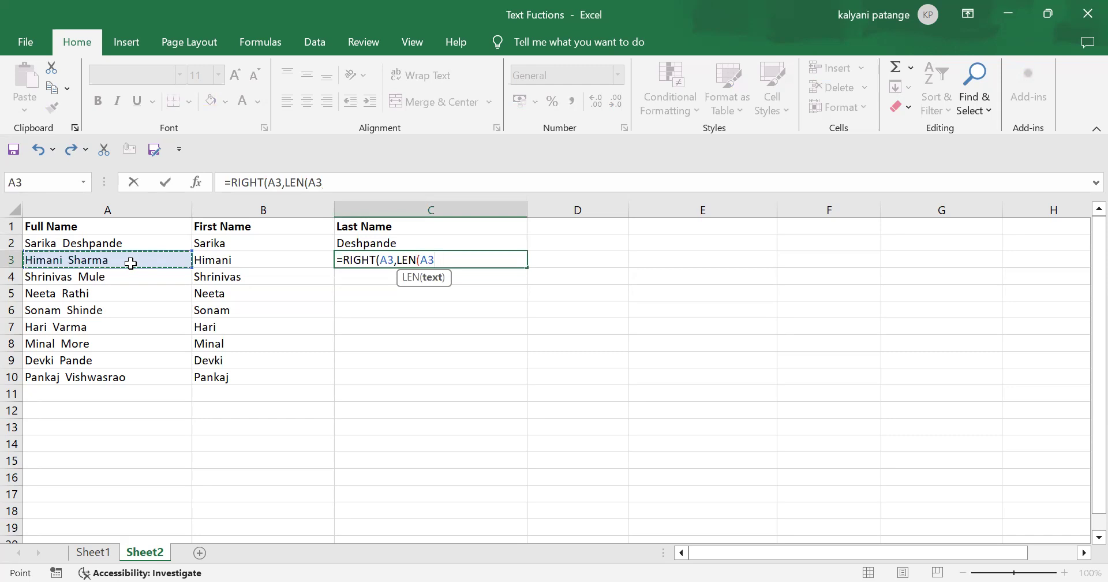
type(")")
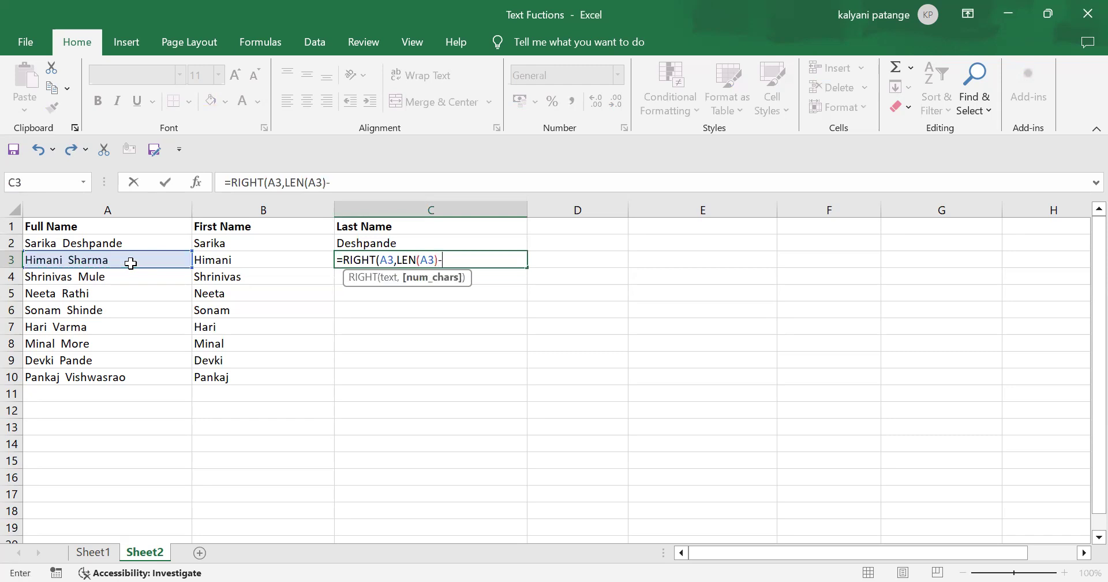
type("-fin")
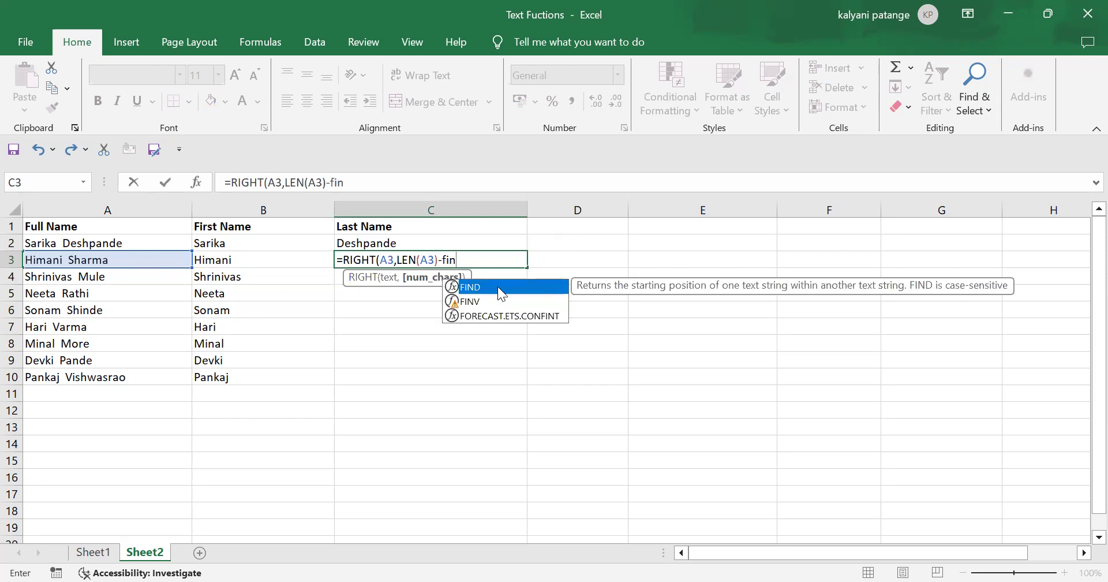
double_click(497, 286)
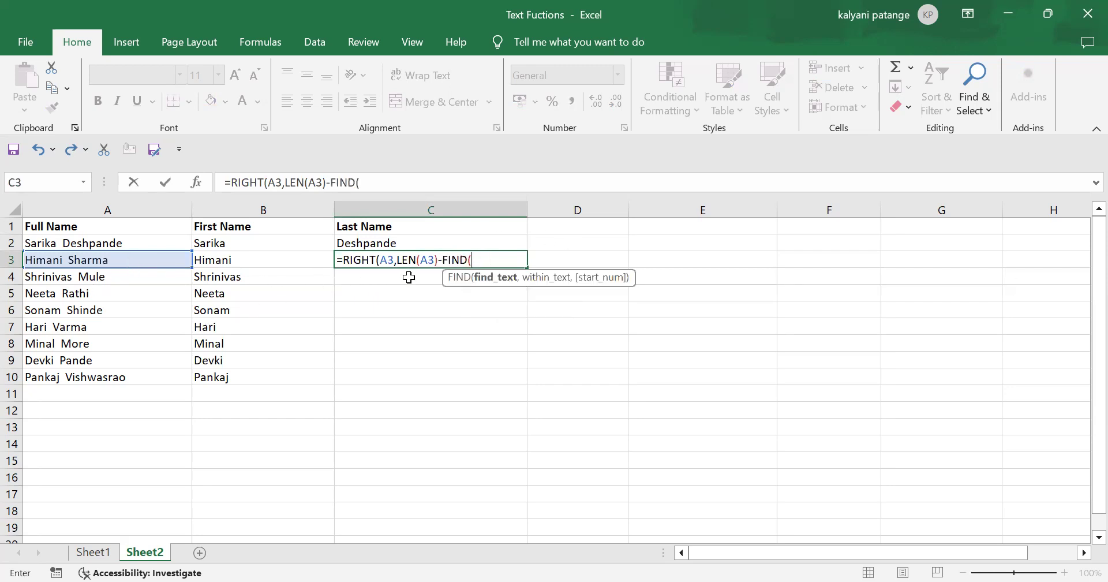
type("\"\"")
left_click(478, 259)
type(",")
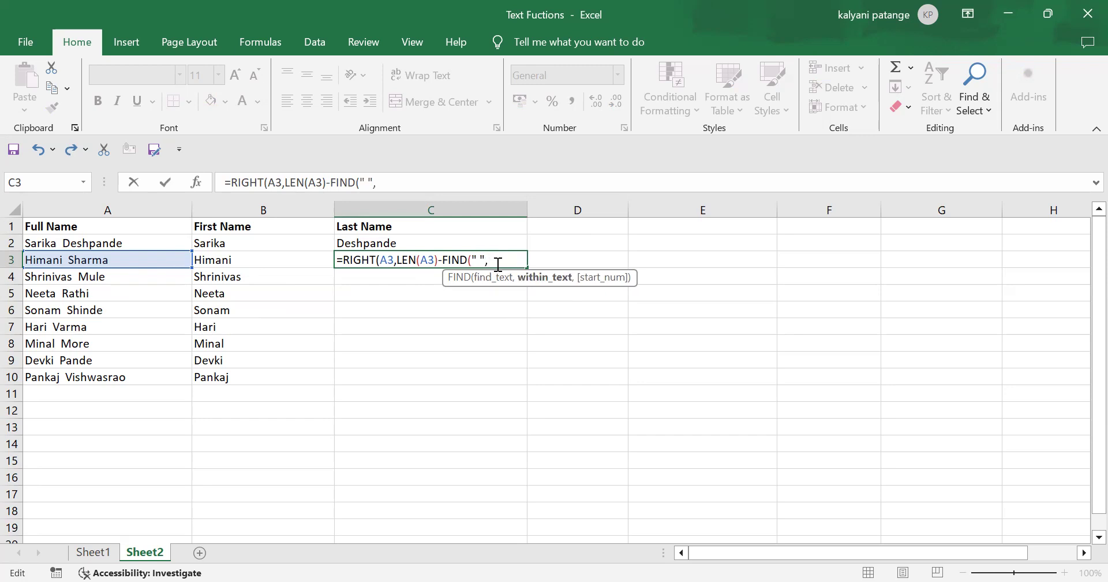
left_click(157, 259)
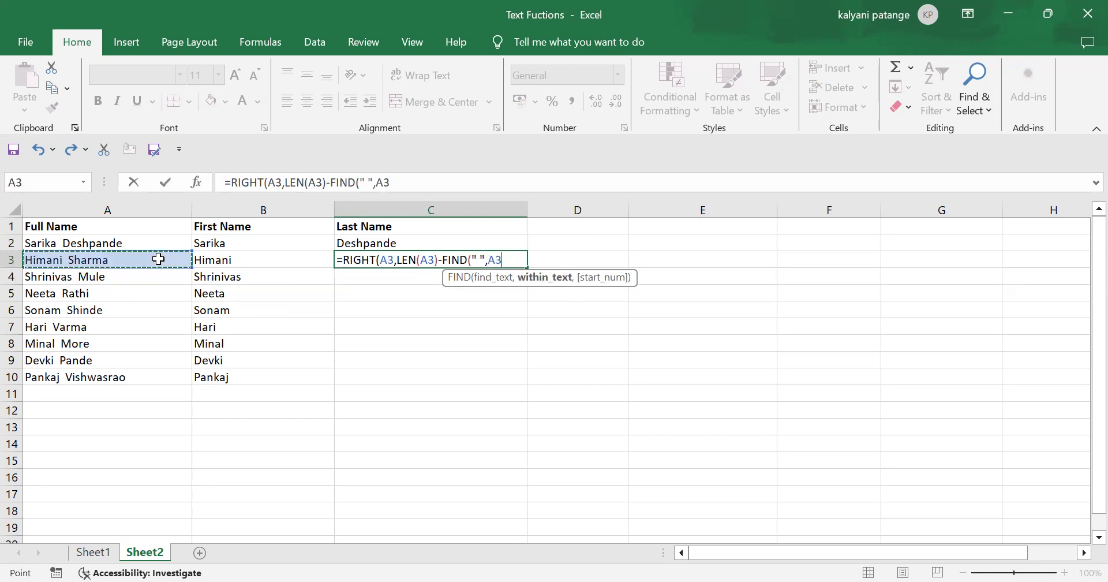
type(")")
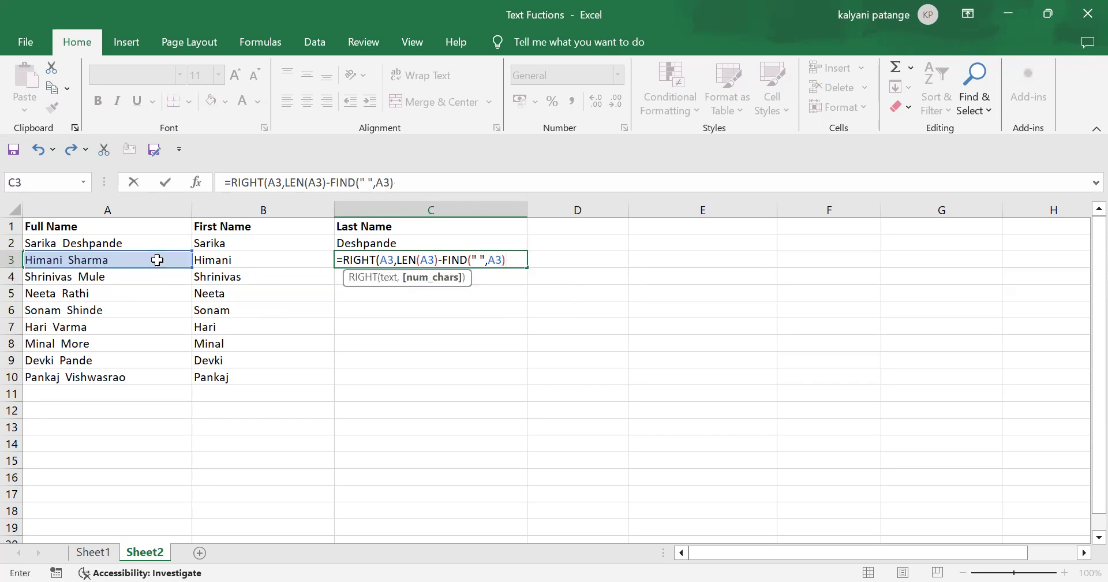
type("-1)")
key("Return")
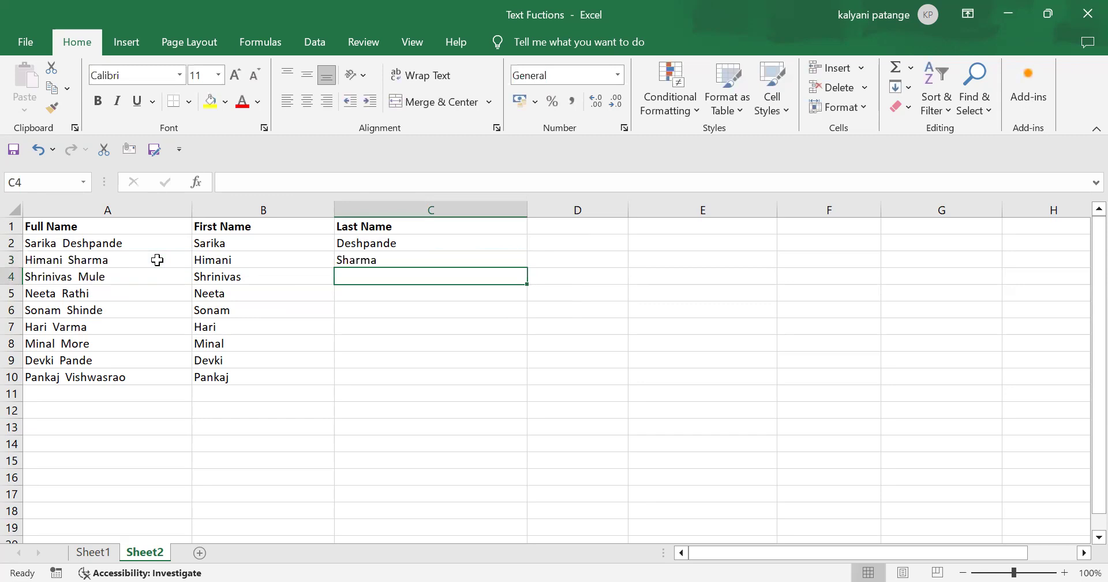
- Fill the last-name formula from C3 down through C10 and check the copied formulas in C10 and C9
left_click(429, 261)
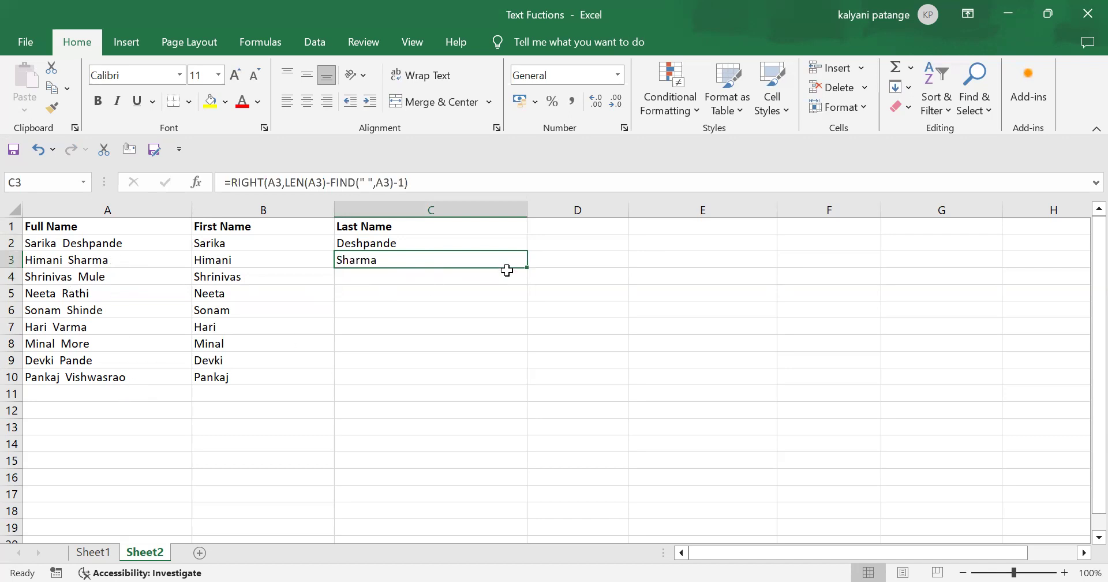
left_click_drag(528, 267, 527, 383)
left_click(245, 439)
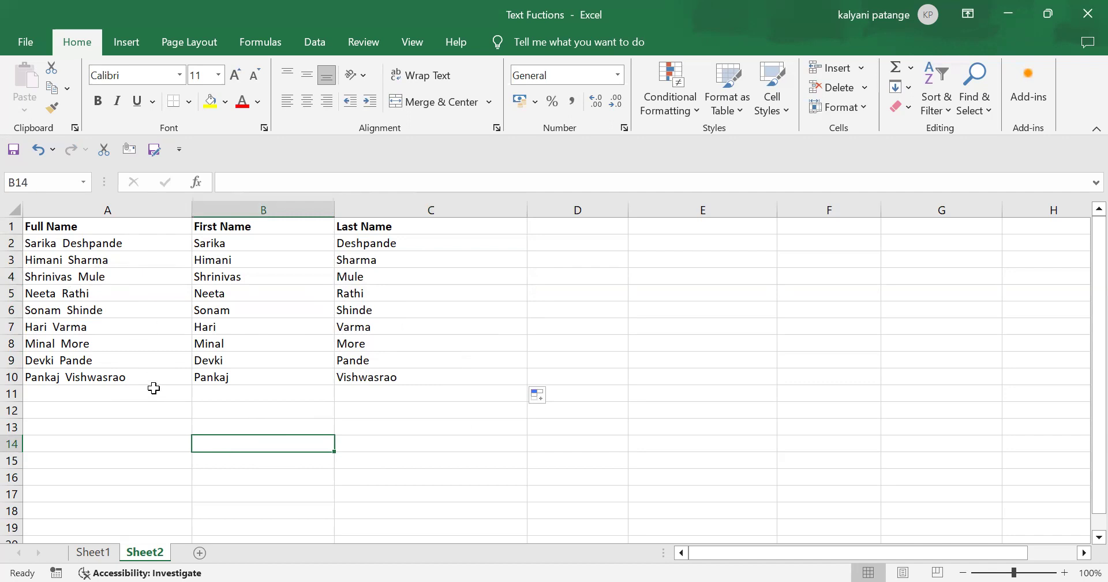
left_click(436, 376)
left_click(436, 353)
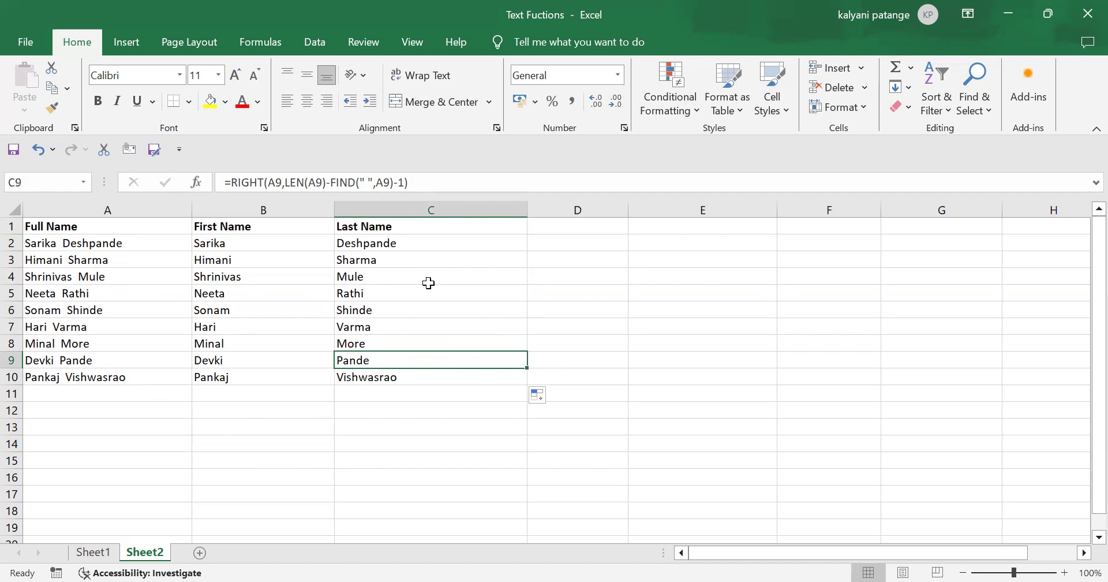
- Enter the formula =CONCATENATE(B2,C2) in cell D2 to join the first and last names
left_click(570, 247)
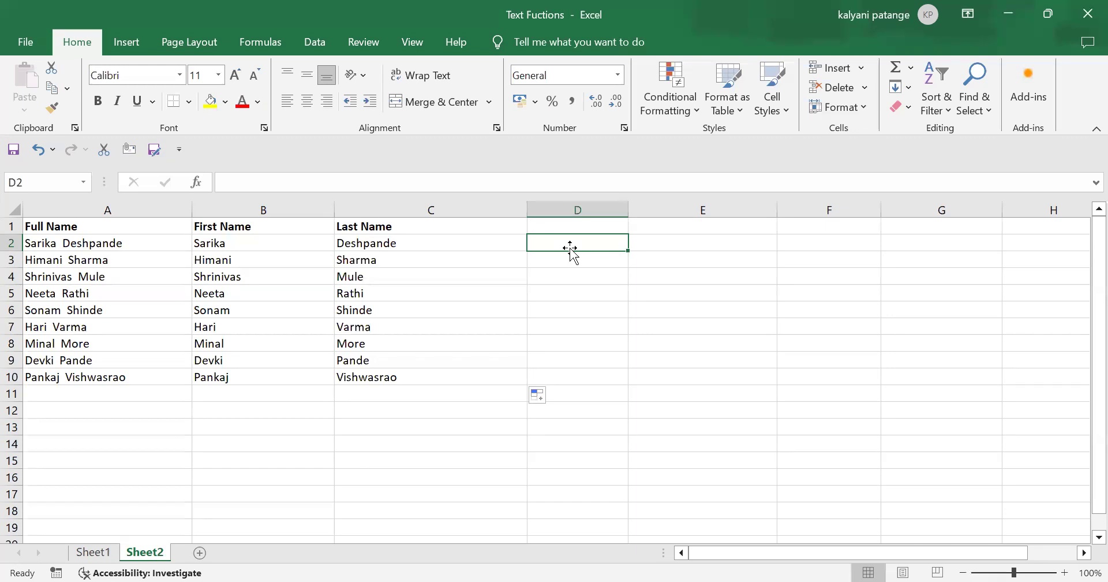
type("=")
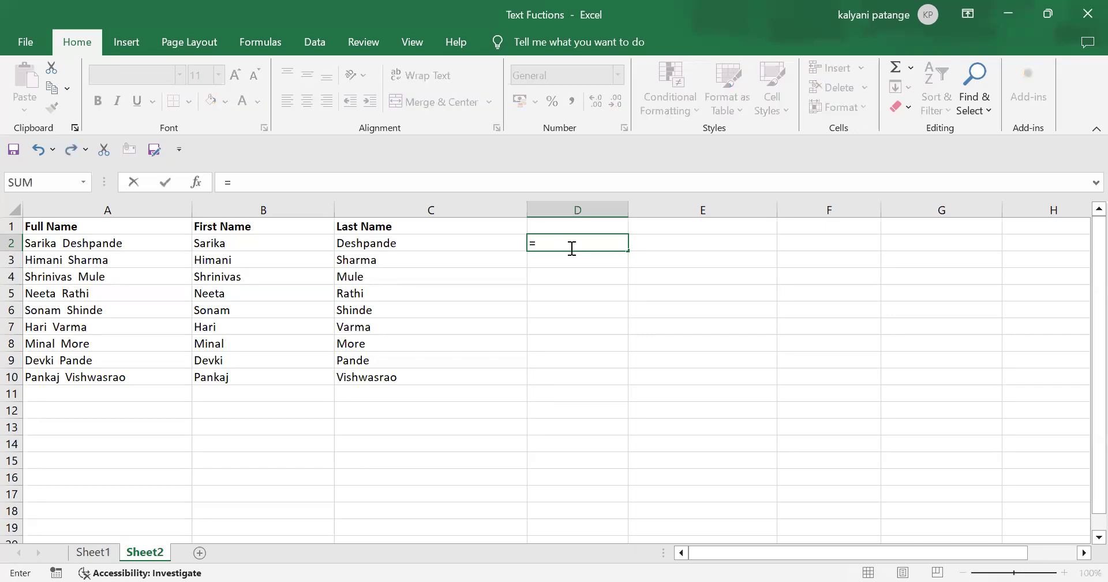
type("con")
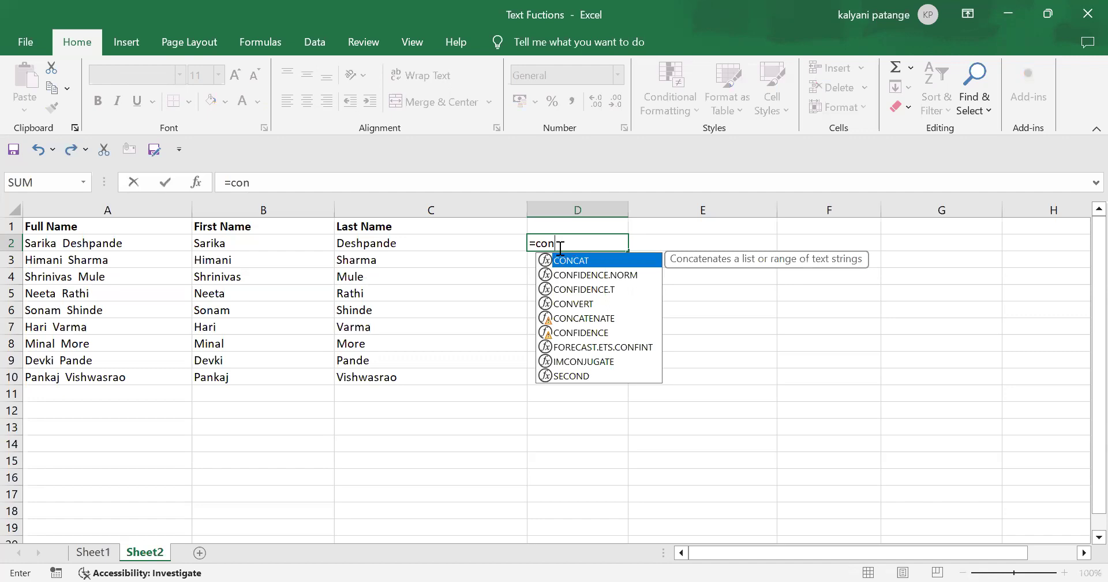
left_click(583, 320)
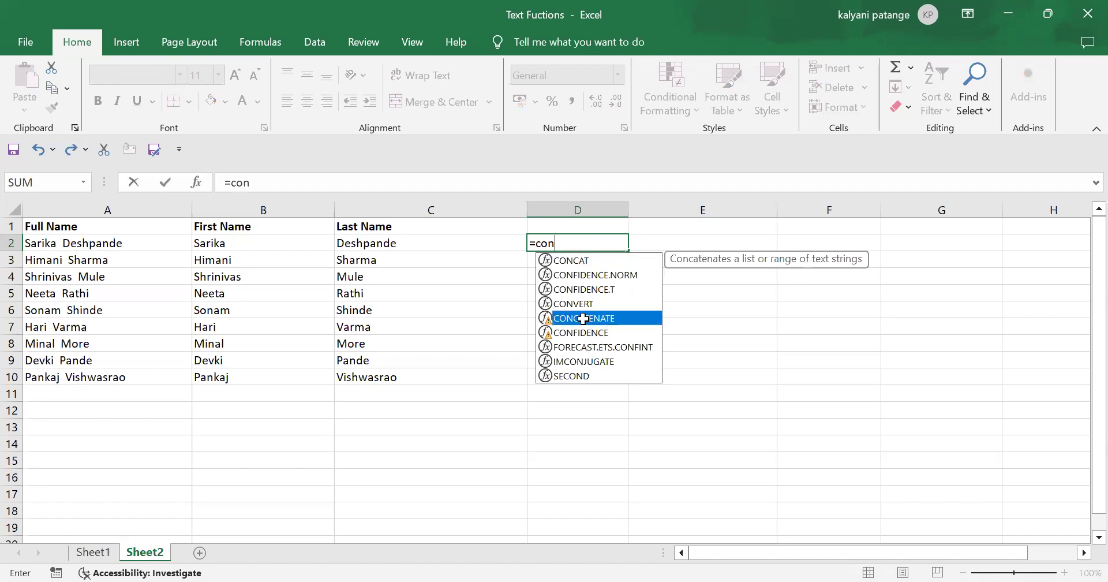
double_click(584, 319)
left_click(224, 242)
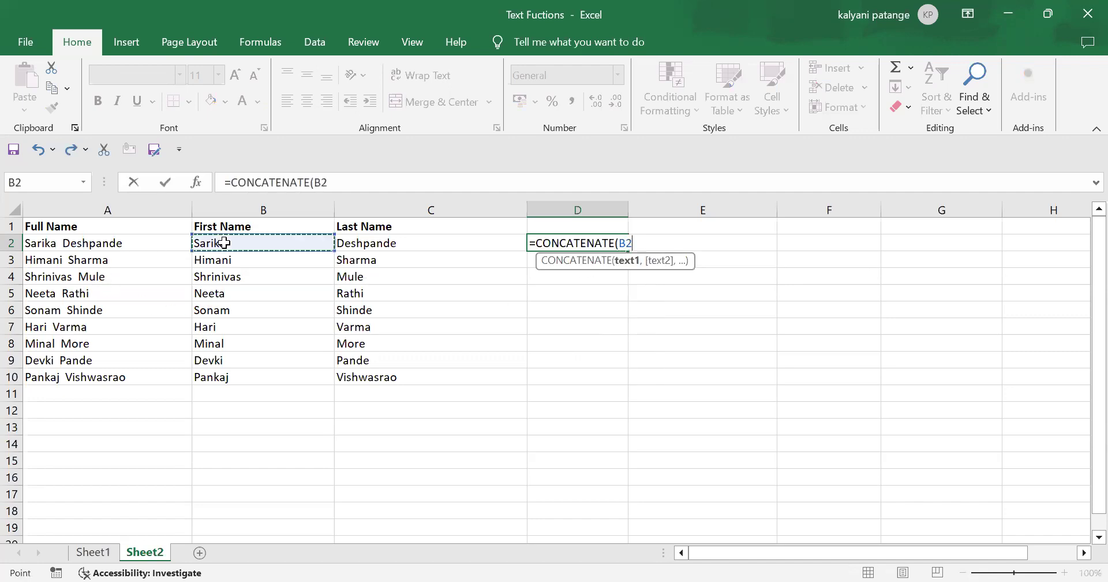
type(",")
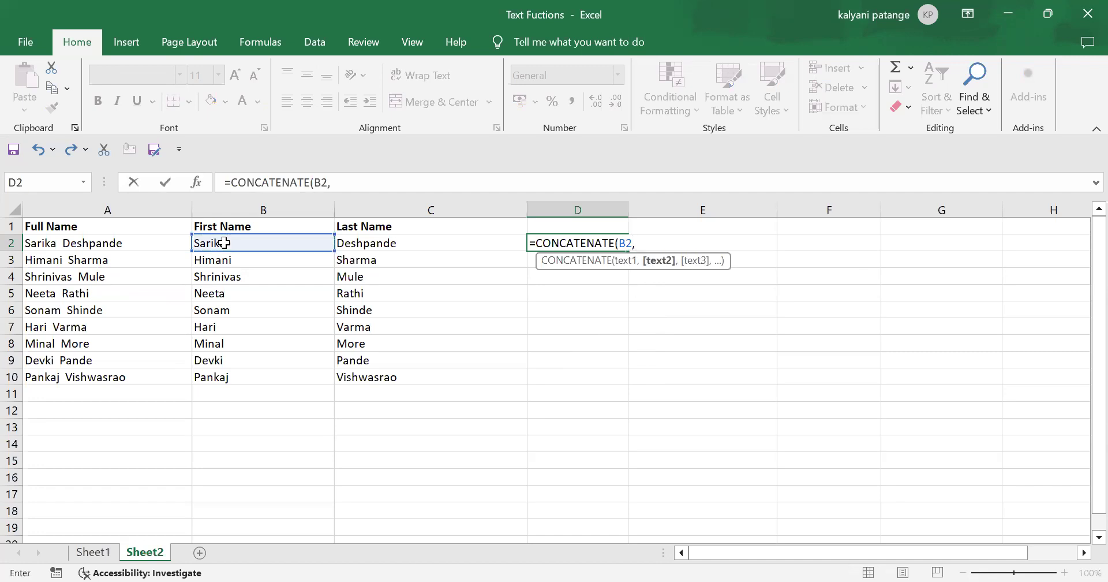
left_click(377, 246)
type(")")
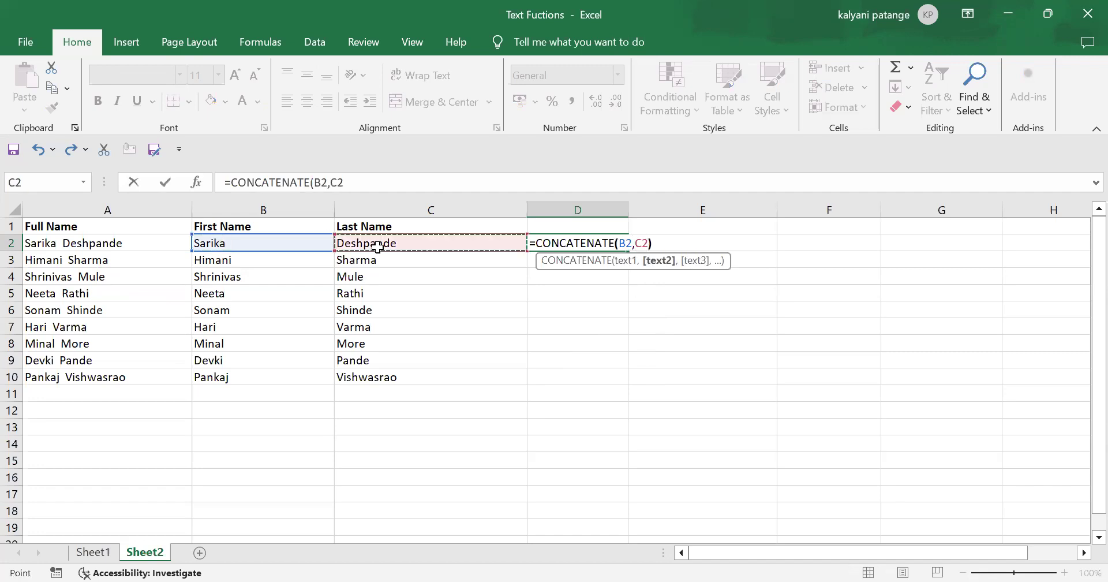
key("Return")
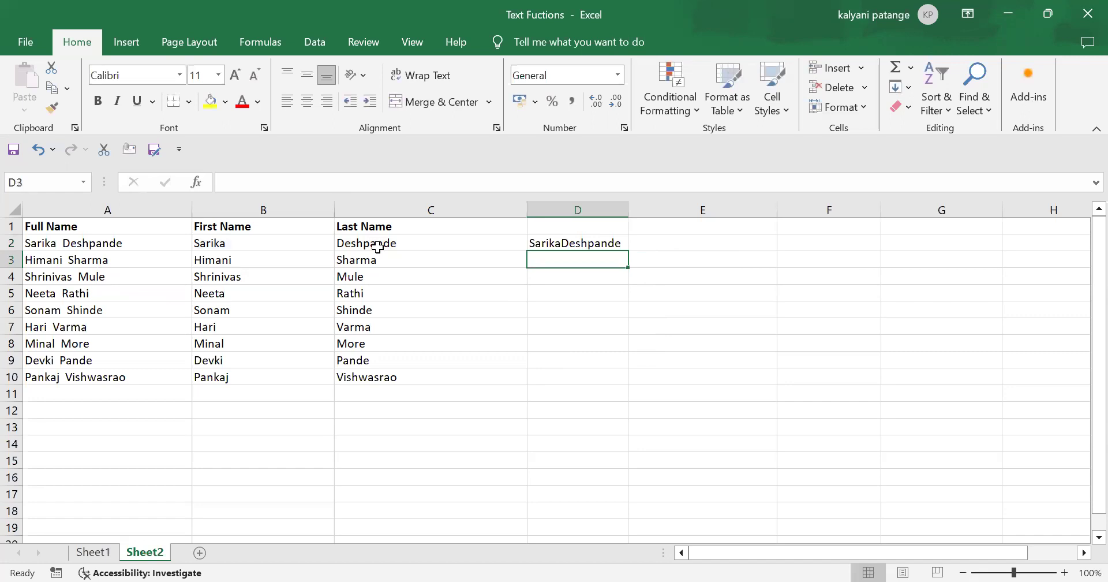
- Fill the CONCATENATE formula from D2 down through D10
left_click(580, 242)
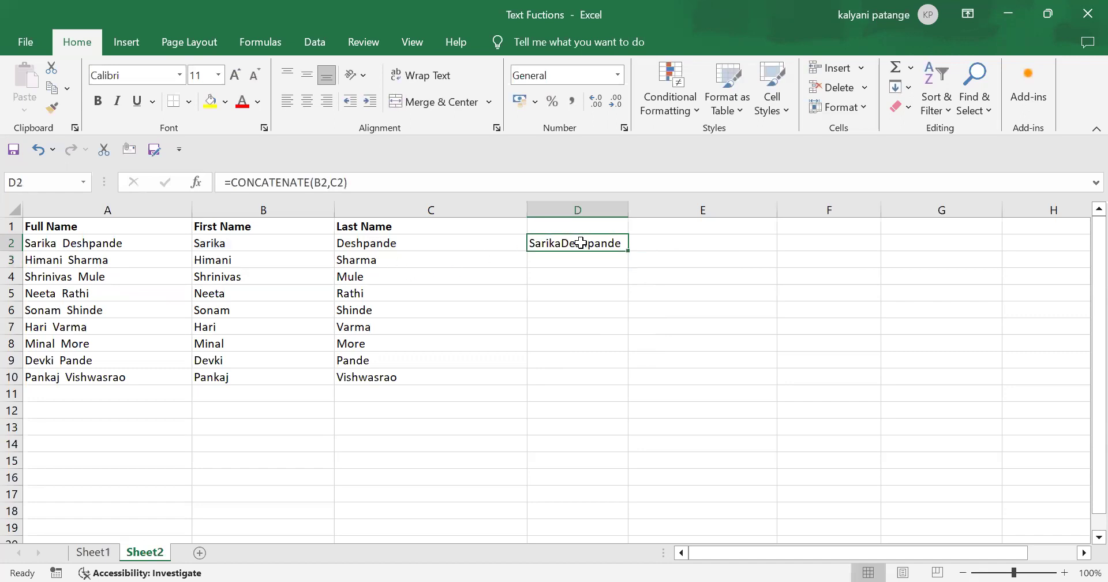
left_click_drag(628, 250, 628, 379)
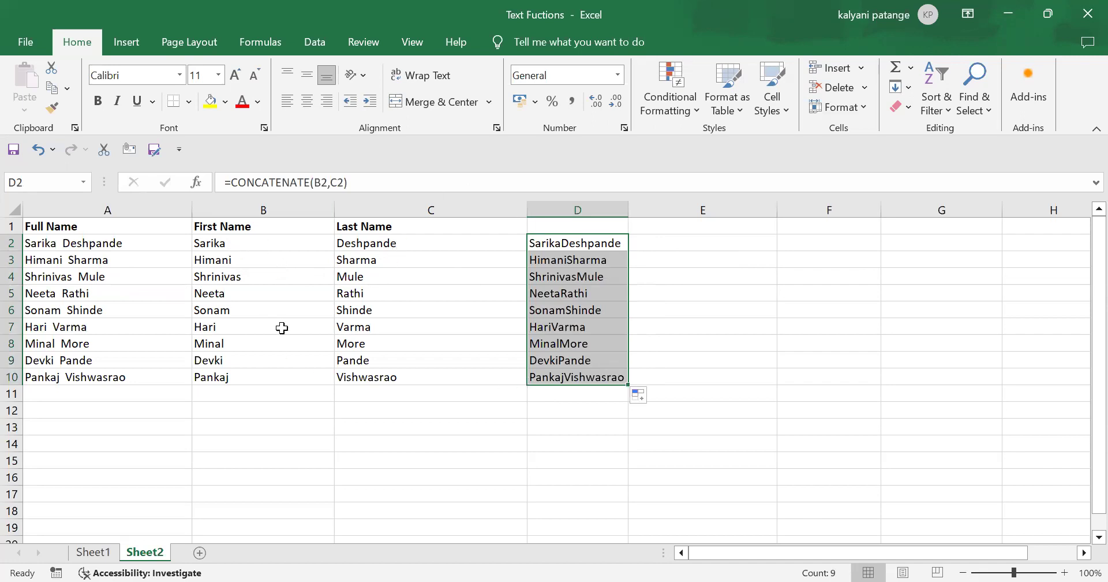
left_click(640, 242)
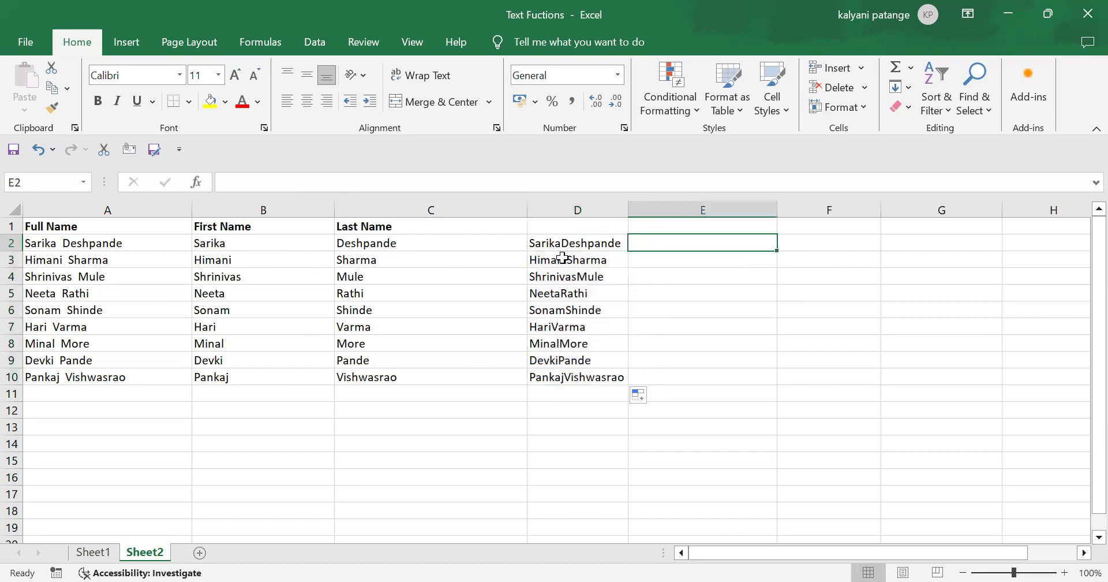
- Change the formula in D2 to =CONCATENATE(B2, " ",C2) so a space separates the names, and fill it down through D10
left_click(583, 249)
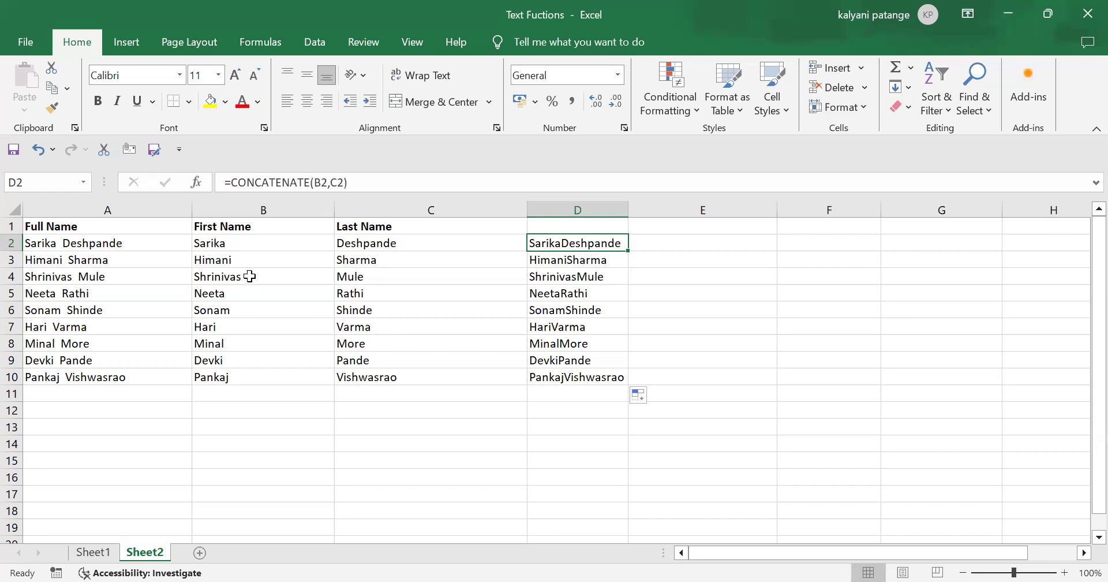
left_click(331, 182)
left_click(330, 182)
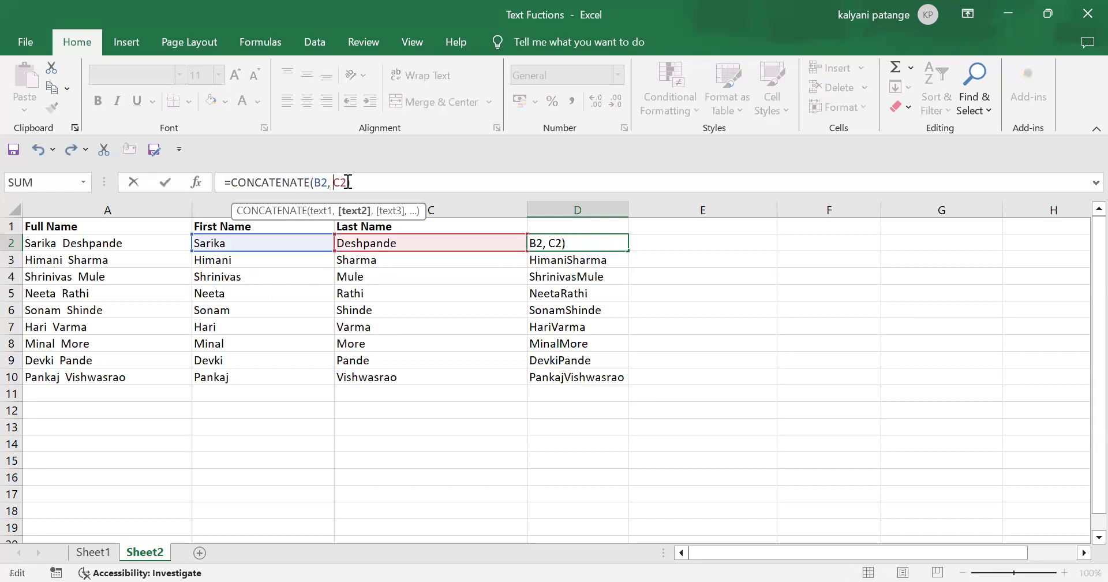
type("\"\"")
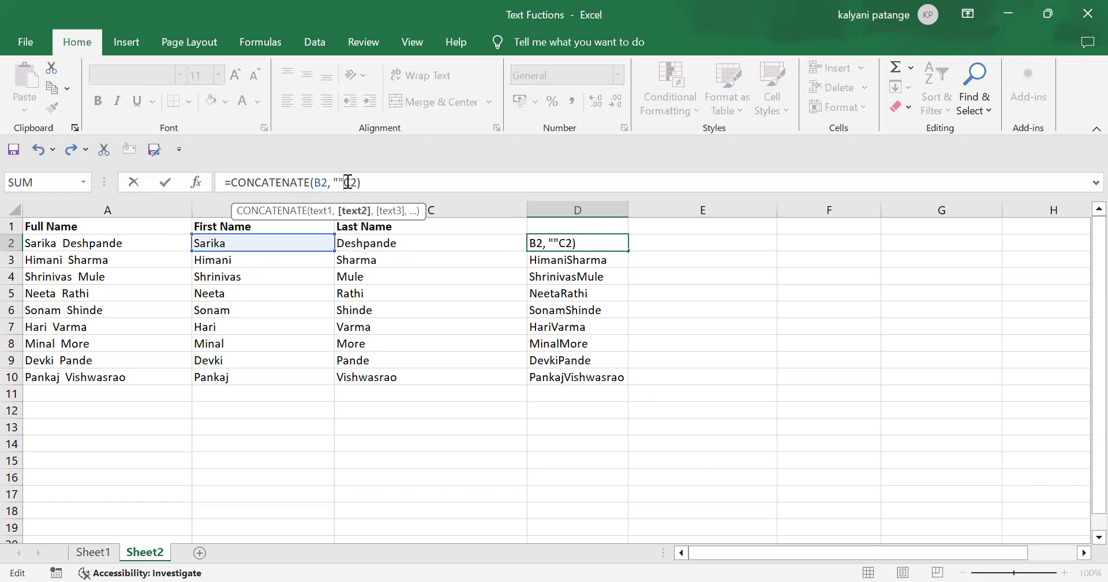
left_click(338, 182)
left_click(349, 178)
type(",")
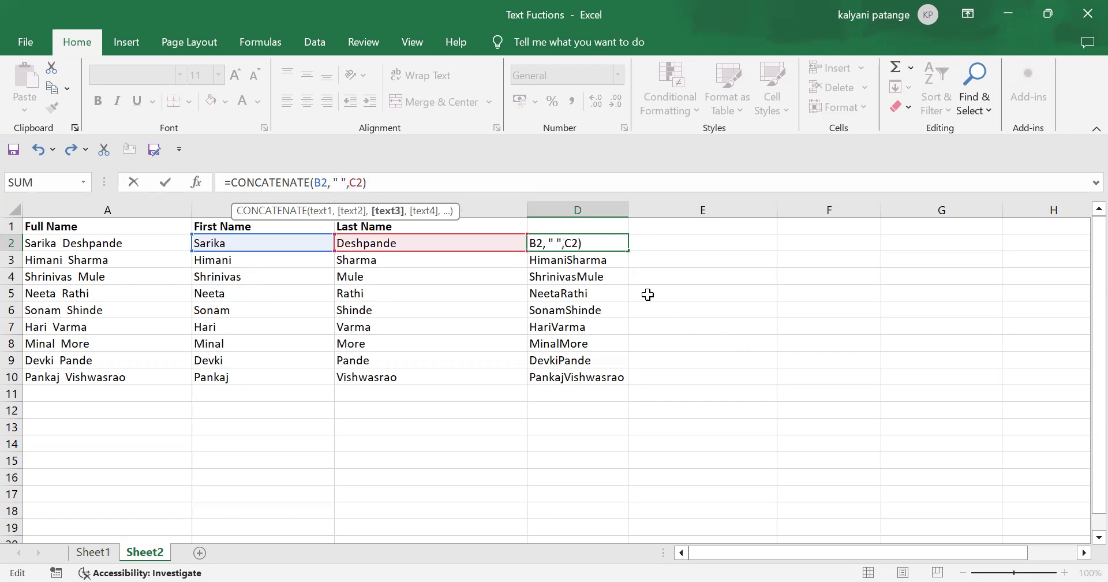
key("Return")
left_click(584, 244)
left_click_drag(629, 251, 630, 377)
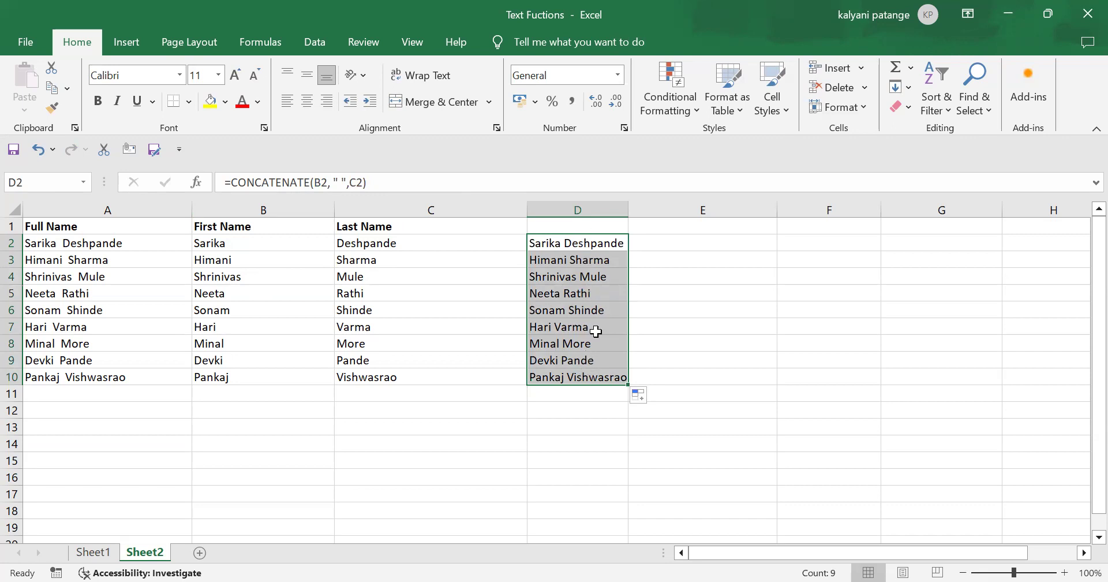
- Join the first and last names in cell E2 with the formula =B2&C2
left_click(674, 247)
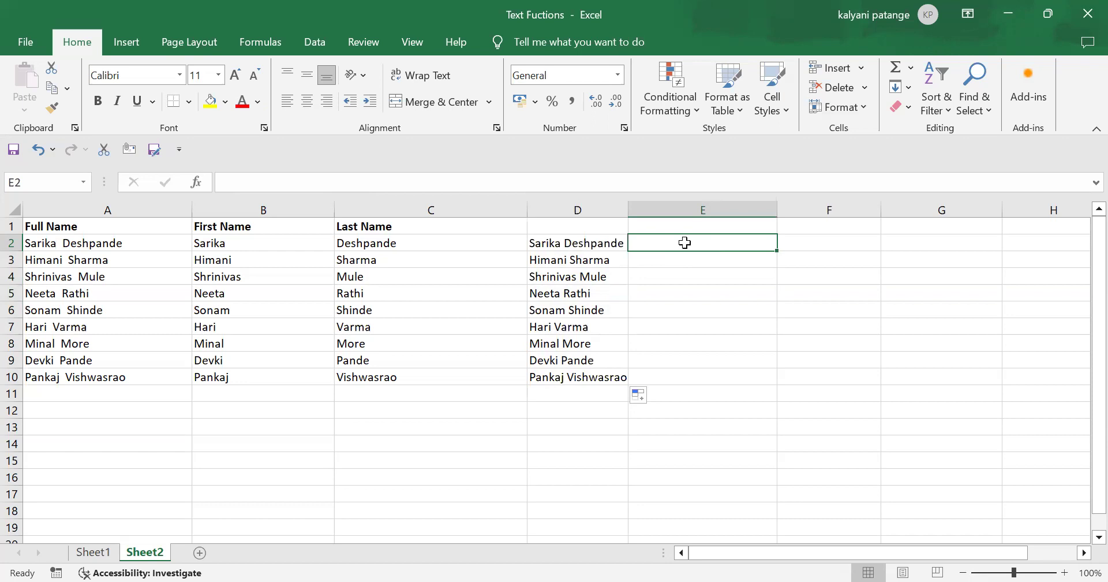
type("=")
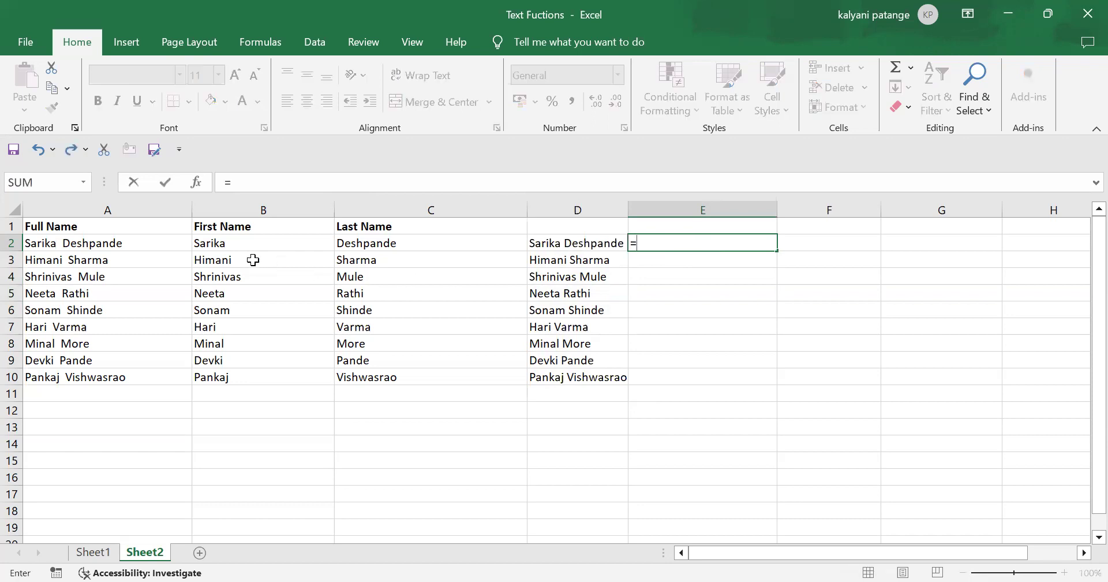
left_click(238, 243)
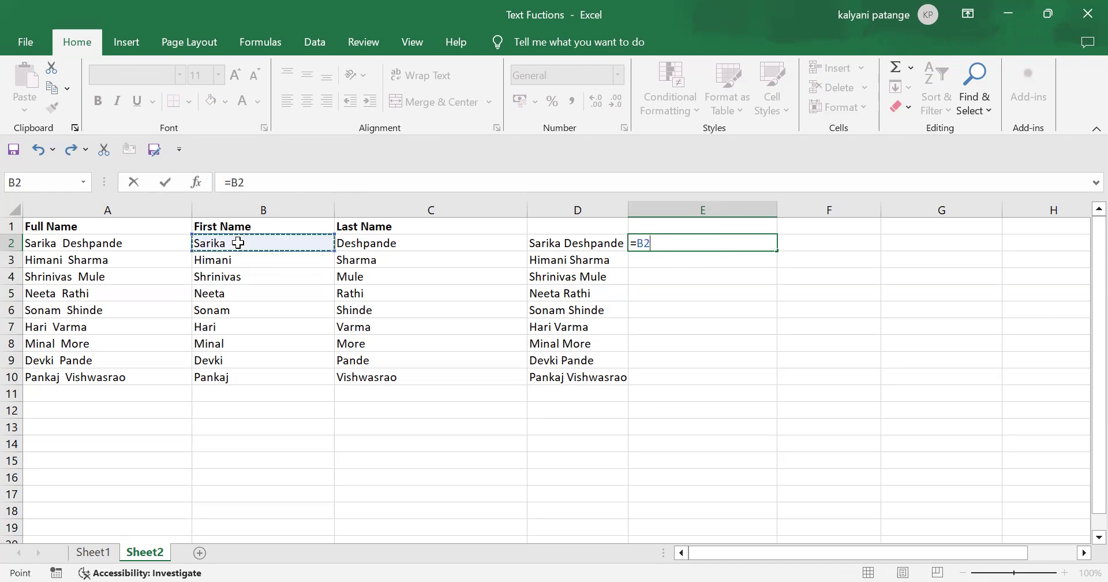
type("&")
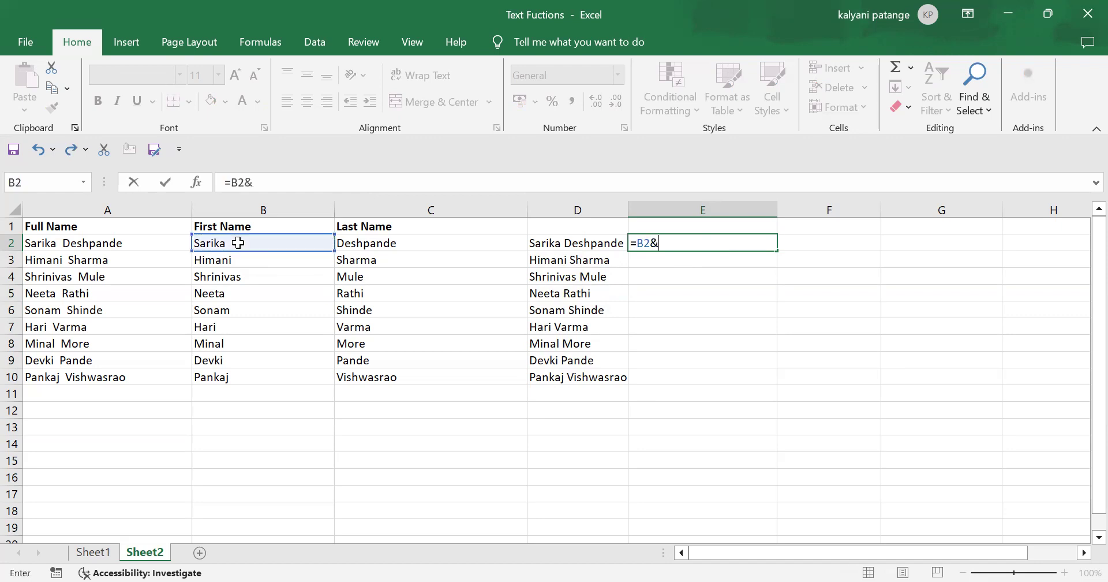
left_click(392, 243)
key("Return")
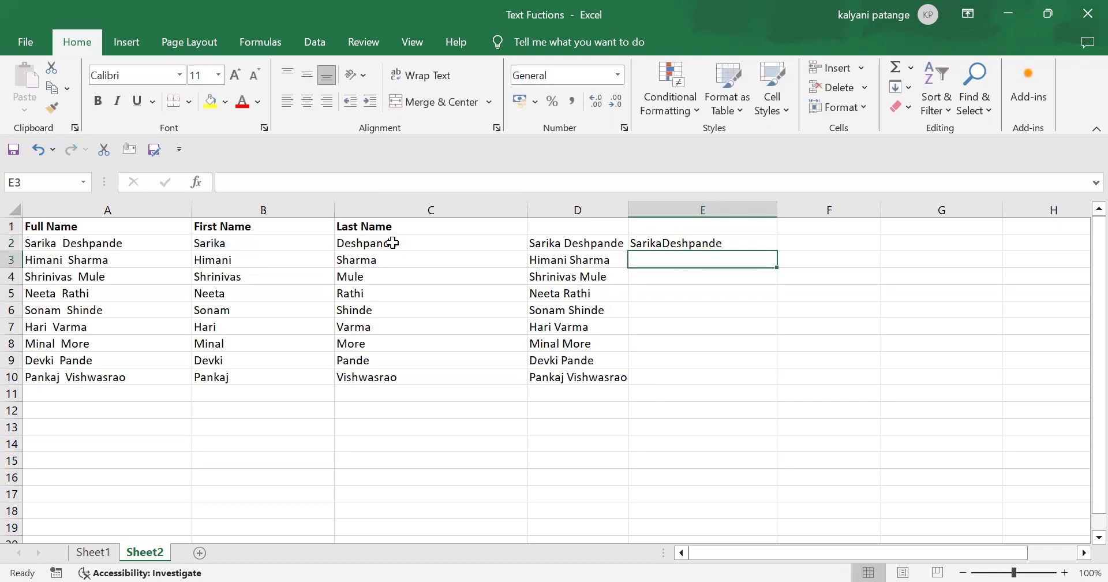
- Fill the ampersand formula from E2 down through E10, and clear the contents of E2:E10
left_click(674, 242)
left_click_drag(776, 251, 781, 386)
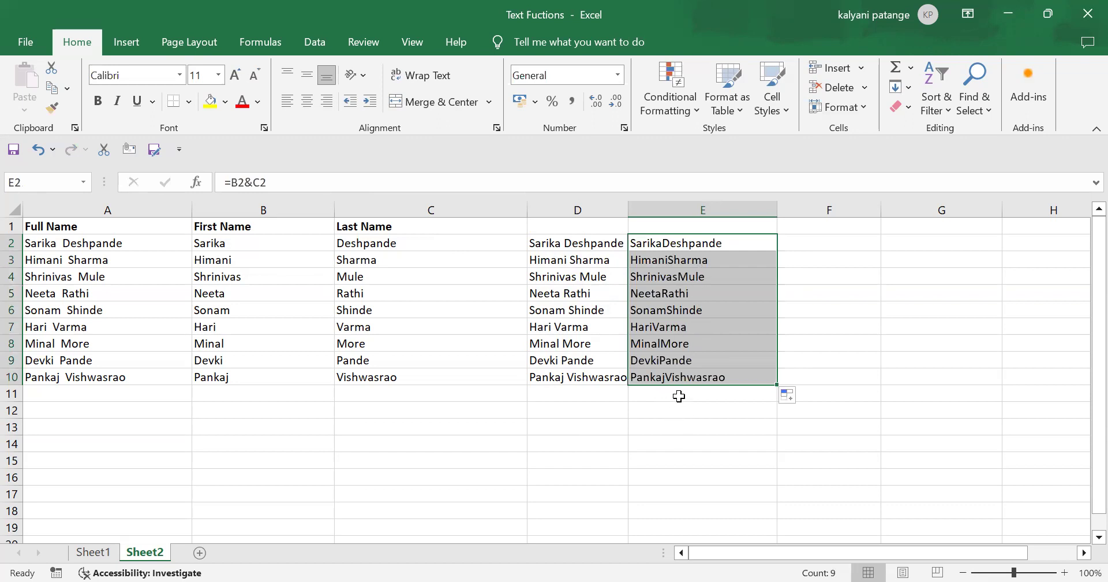
key("Delete")
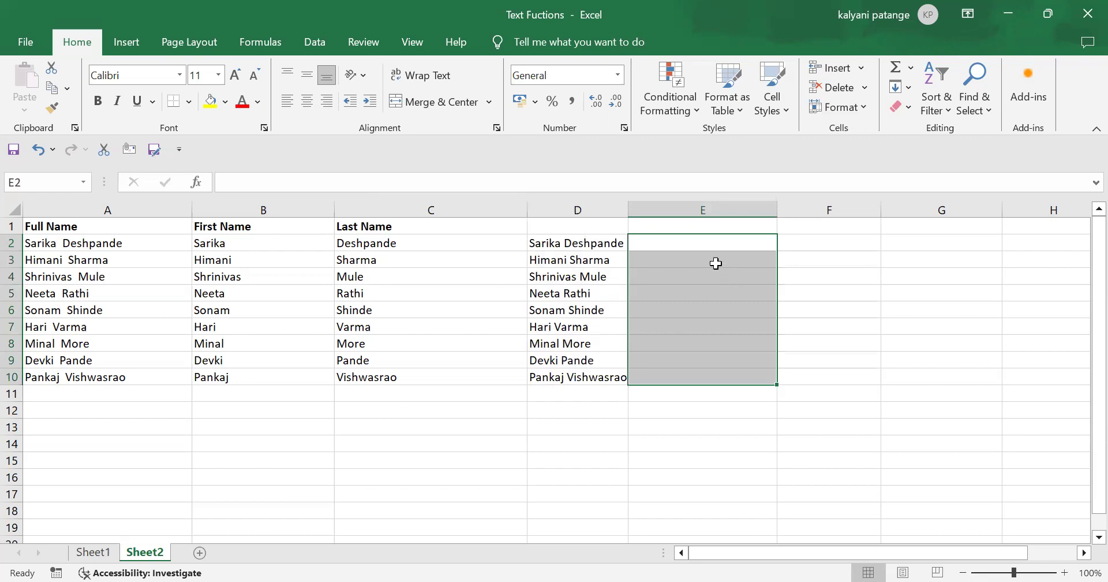
- Copy D2:D10 and paste it in place as values to replace the CONCATENATE formulas with plain text
left_click(601, 242)
left_click(668, 240)
left_click(567, 245)
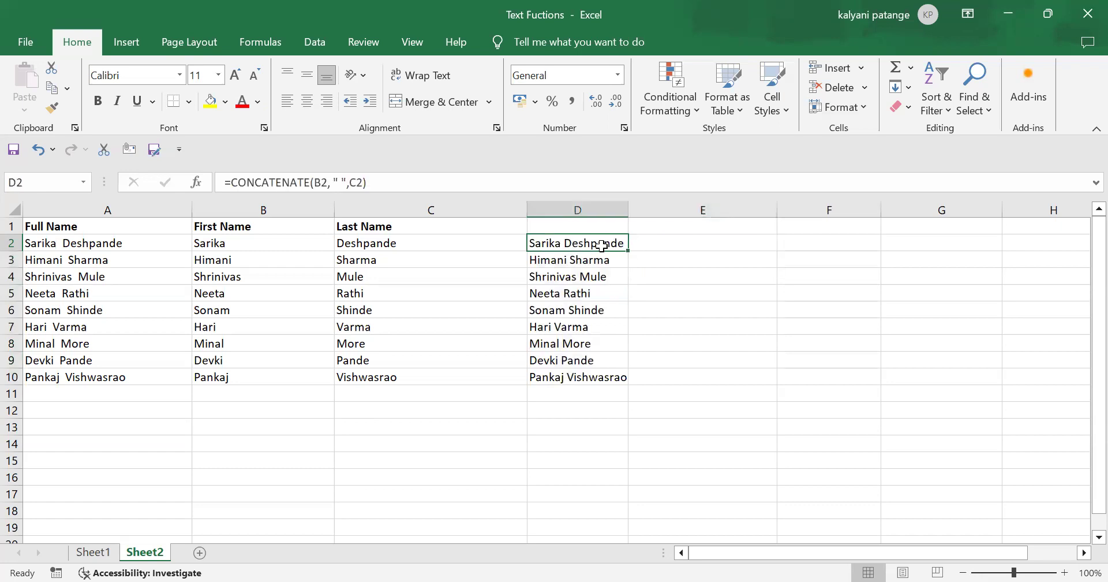
left_click(585, 443)
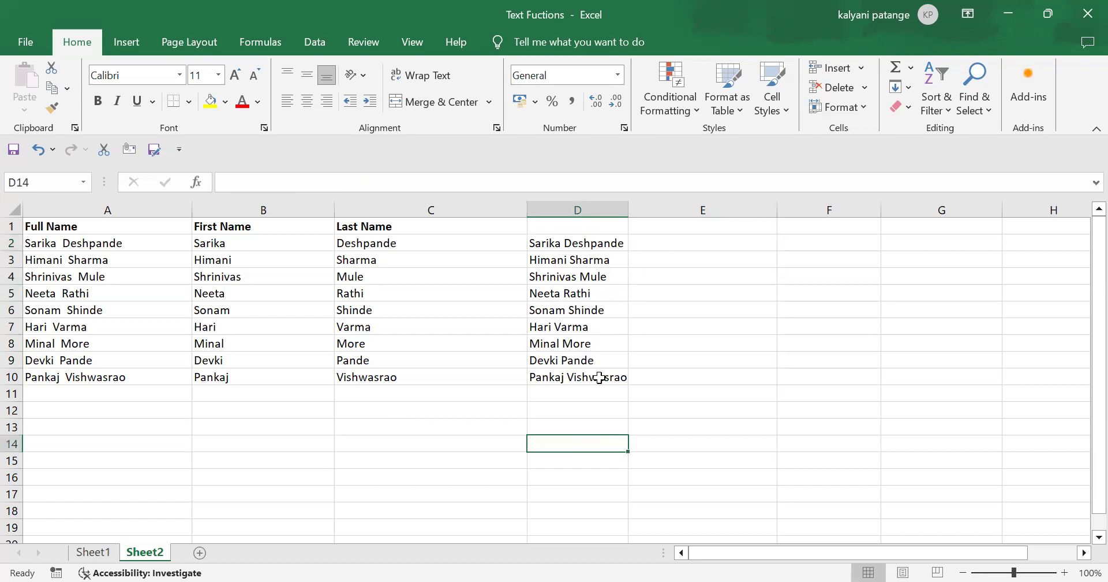
left_click_drag(596, 242, 609, 368)
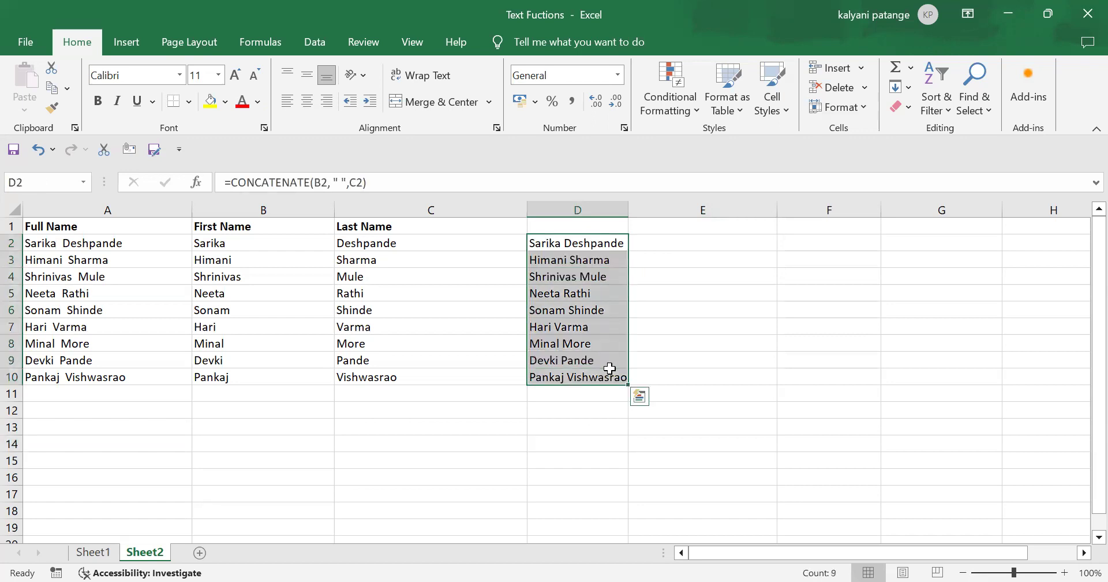
key("ctrl+c")
right_click(610, 368)
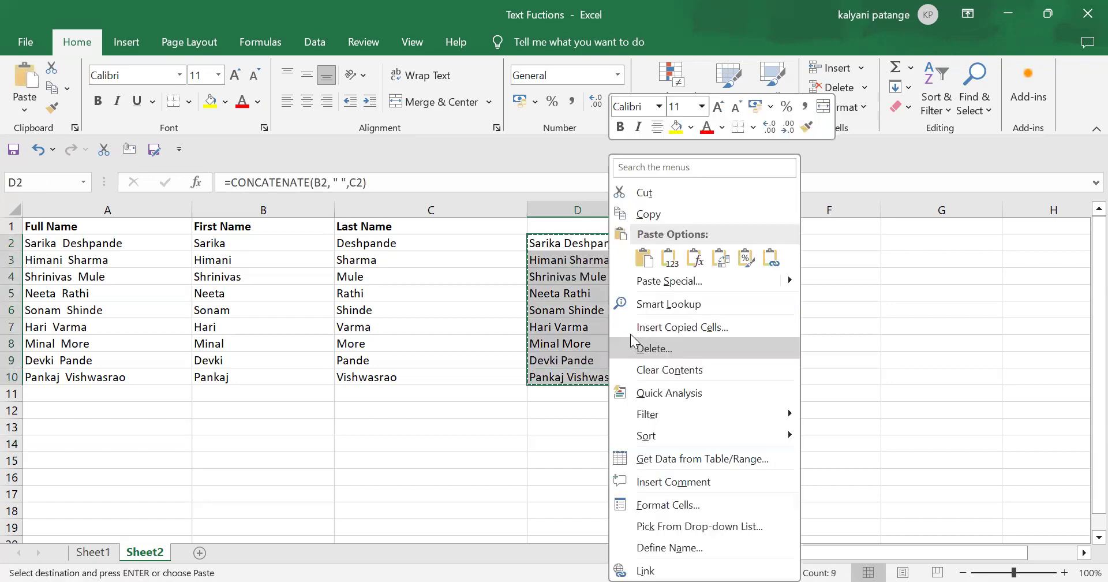
left_click(672, 264)
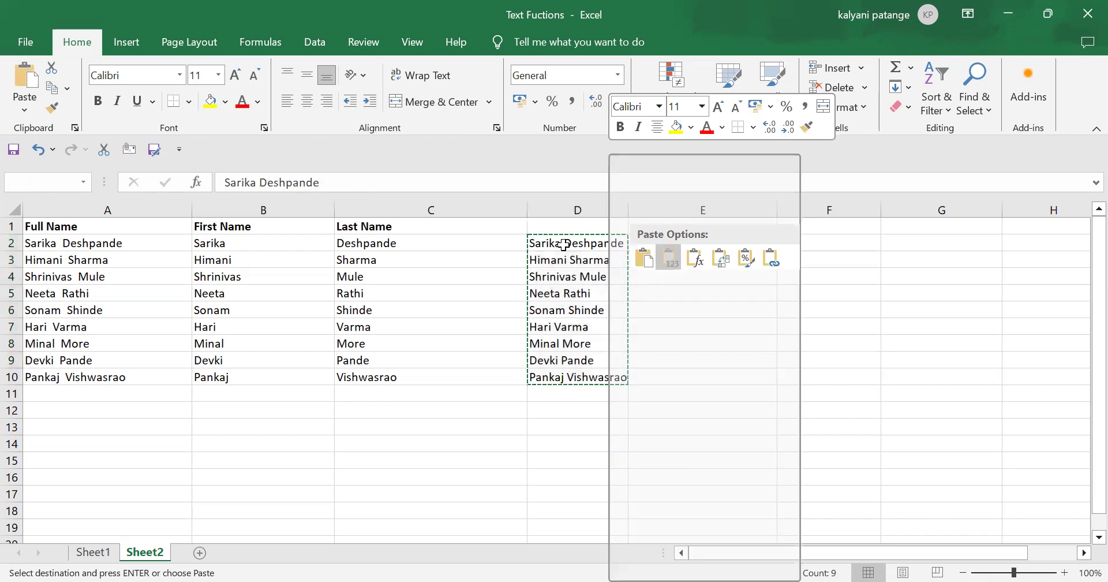
- Insert several extra spaces between the first and last name in cell D2
left_click(259, 183)
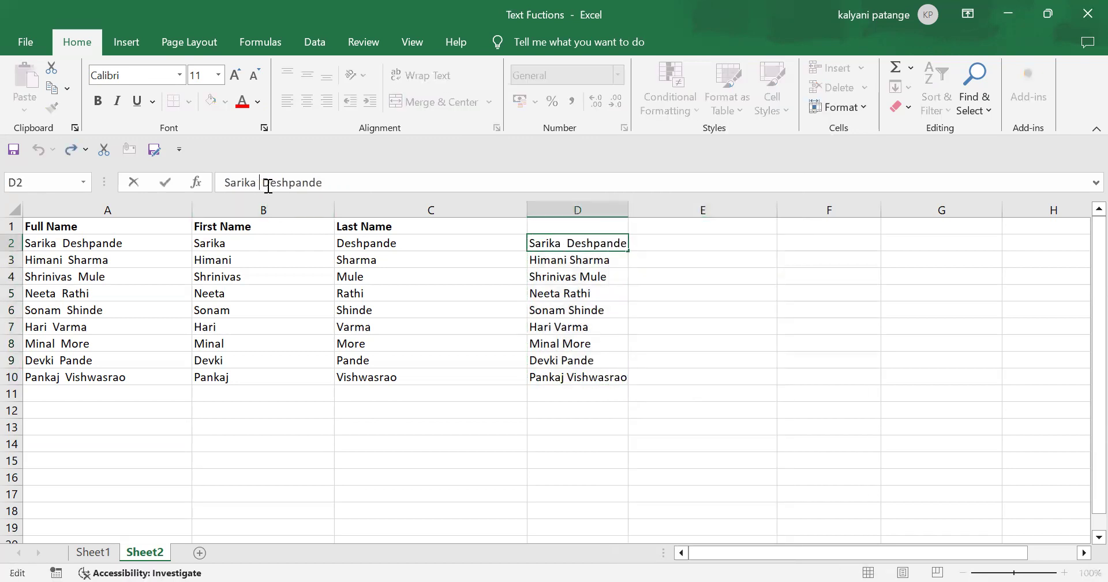
left_click(597, 310)
left_click(572, 243)
- Enter the formula =TRIM(D2) in cell E2 to remove the extra spaces from the name
left_click(682, 247)
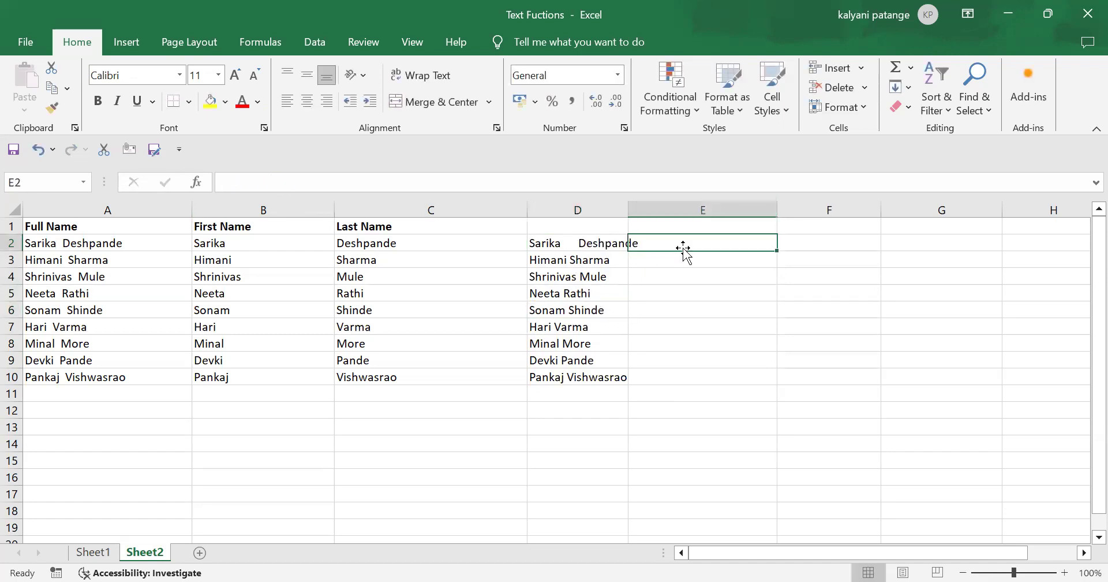
type("=")
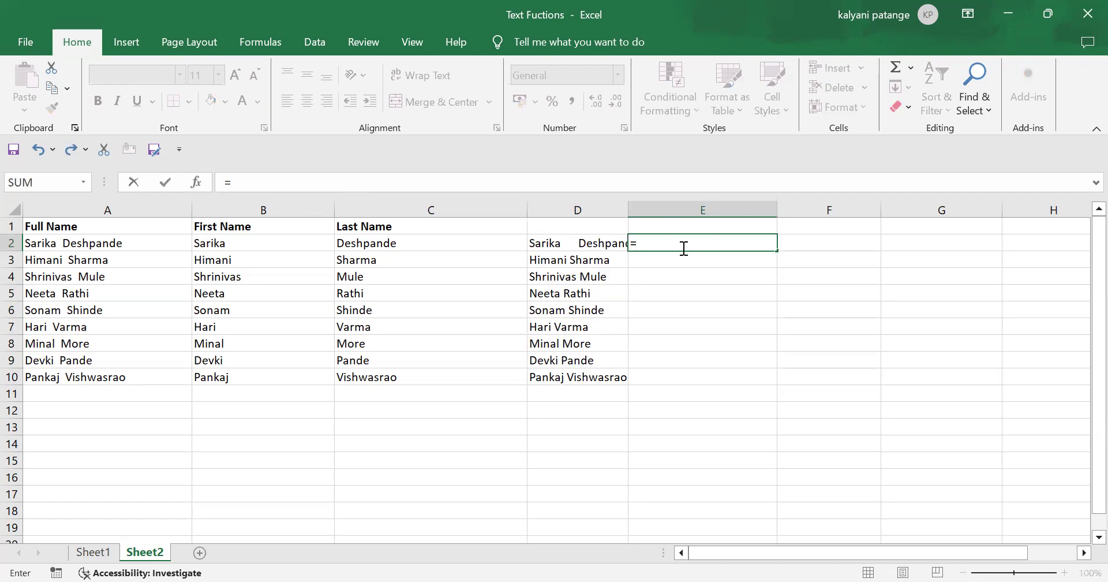
type("trim")
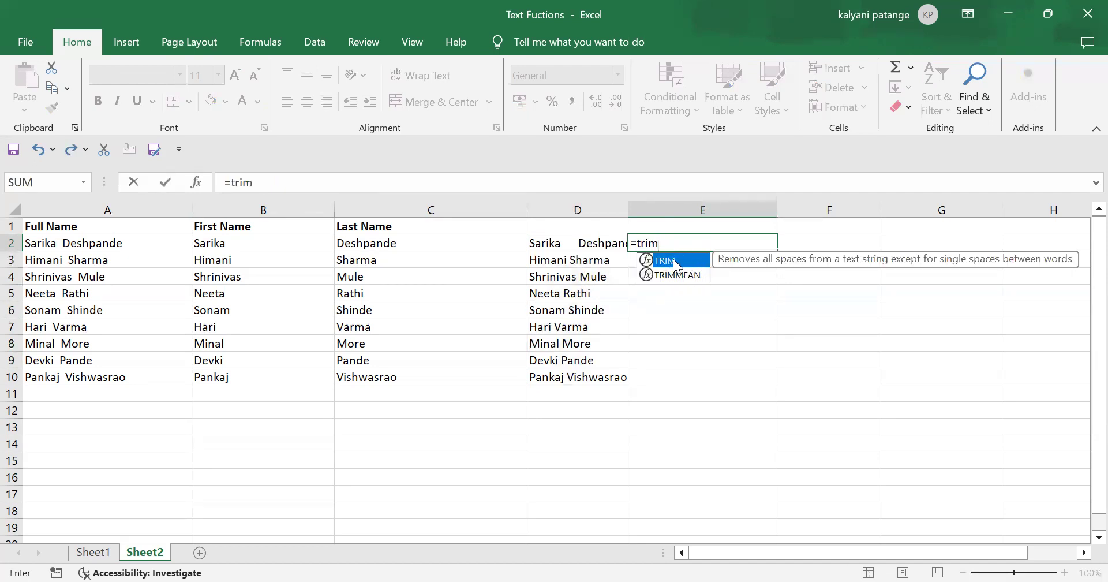
double_click(673, 260)
left_click(571, 245)
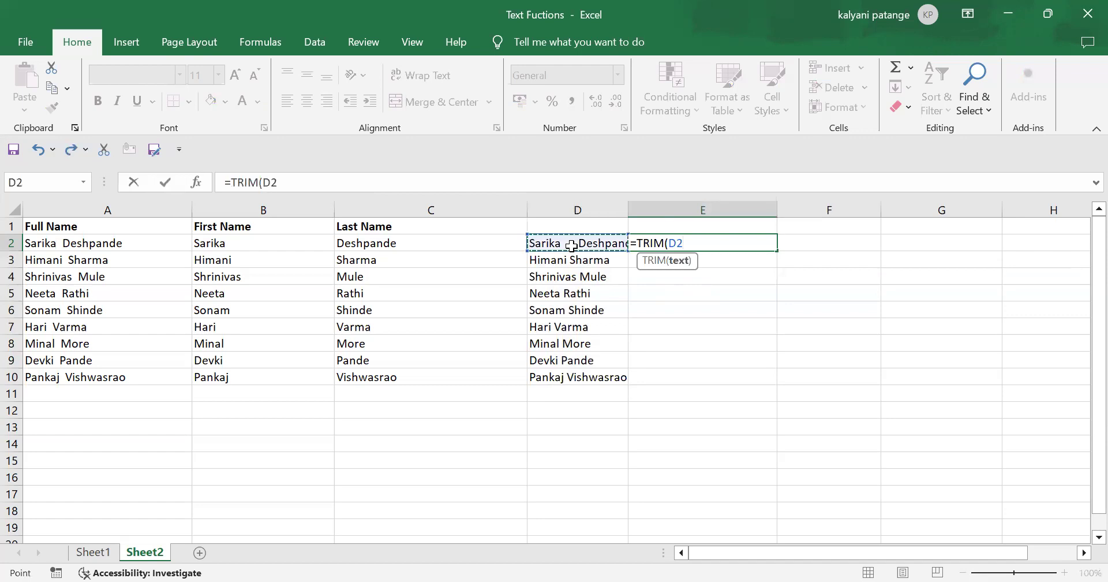
type(")")
key("Return")
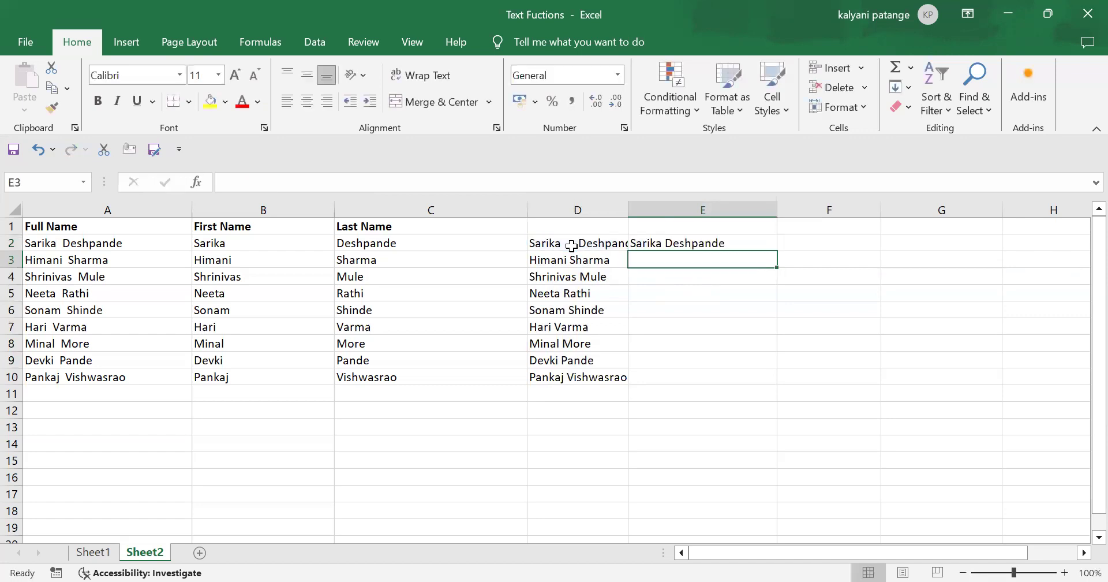
left_click(677, 243)
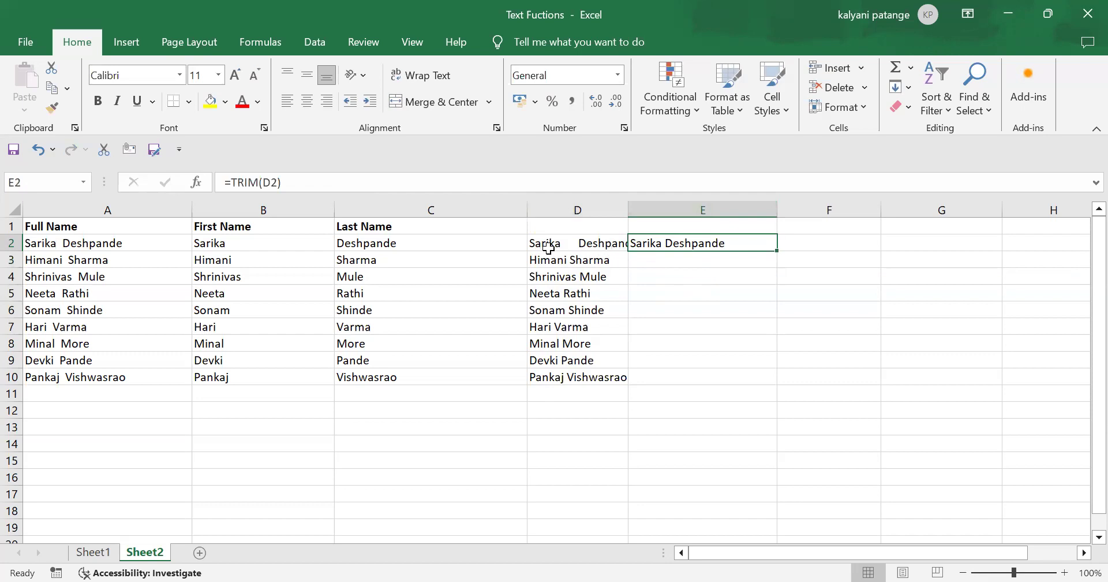
- Enter the formula =REPLACE(E2,8,1,"X") in cell F2 to replace the eighth character of the trimmed name
left_click(806, 244)
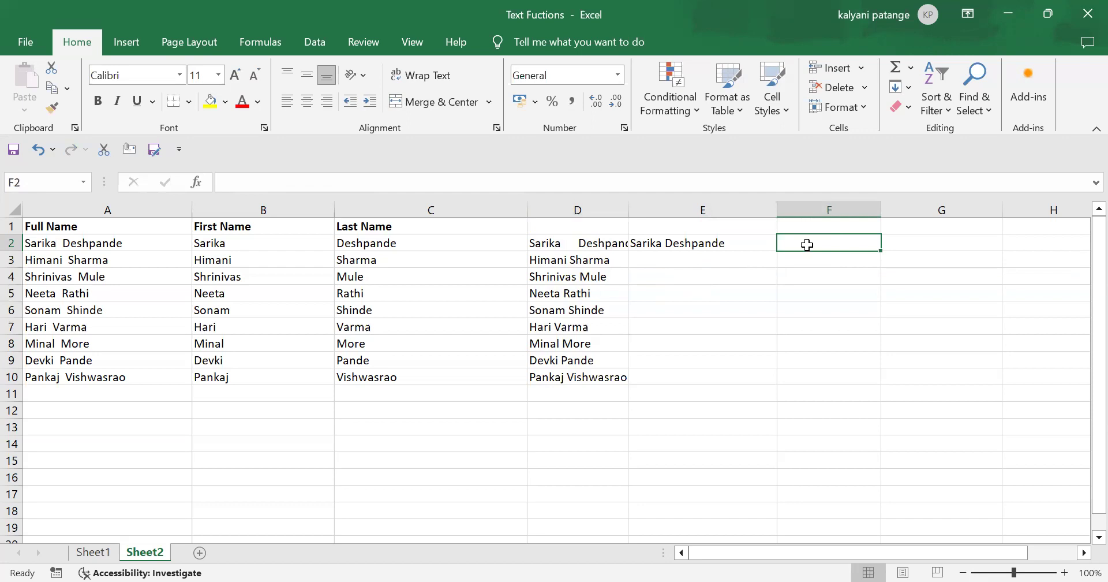
type("=")
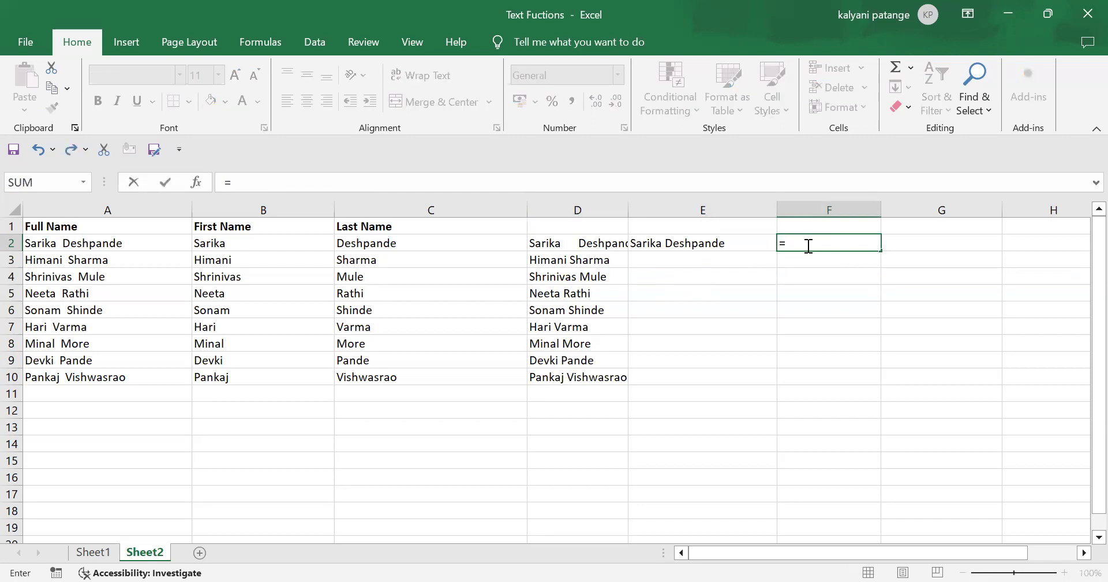
type("re")
left_click(825, 276)
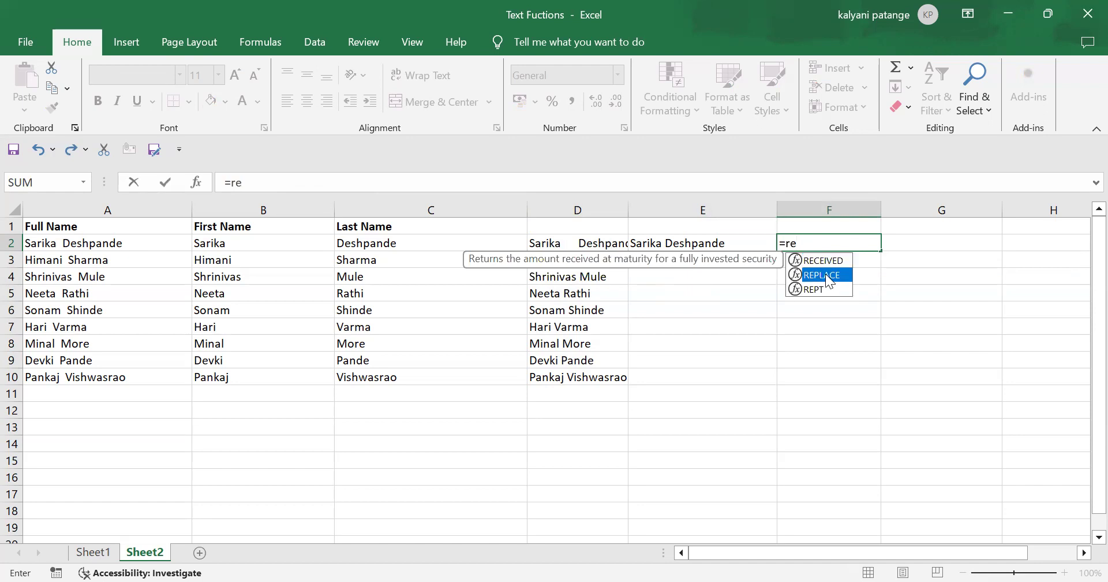
double_click(826, 276)
left_click(698, 239)
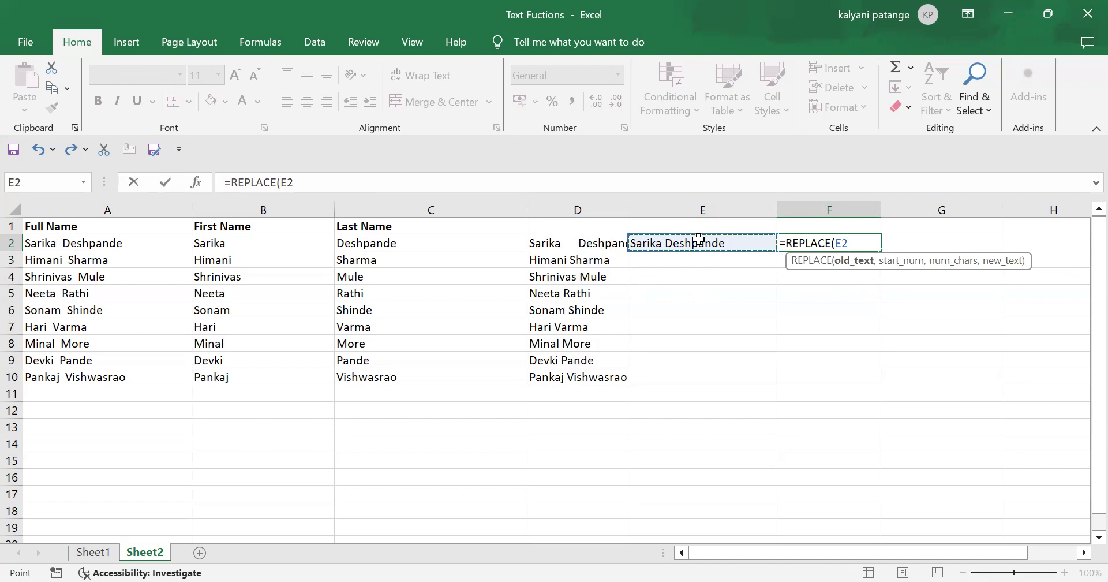
type(",")
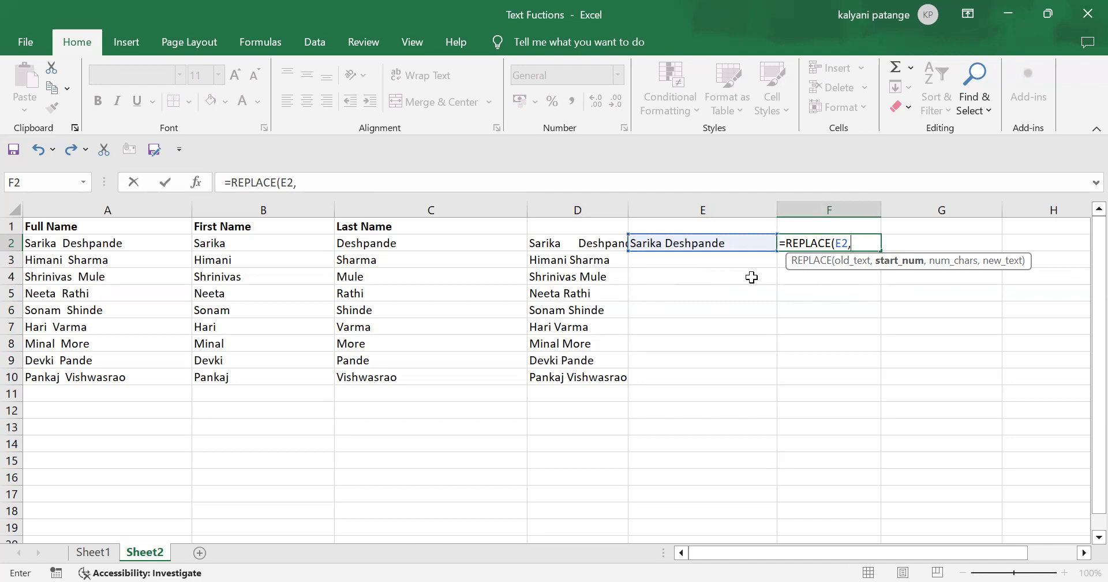
type("8,")
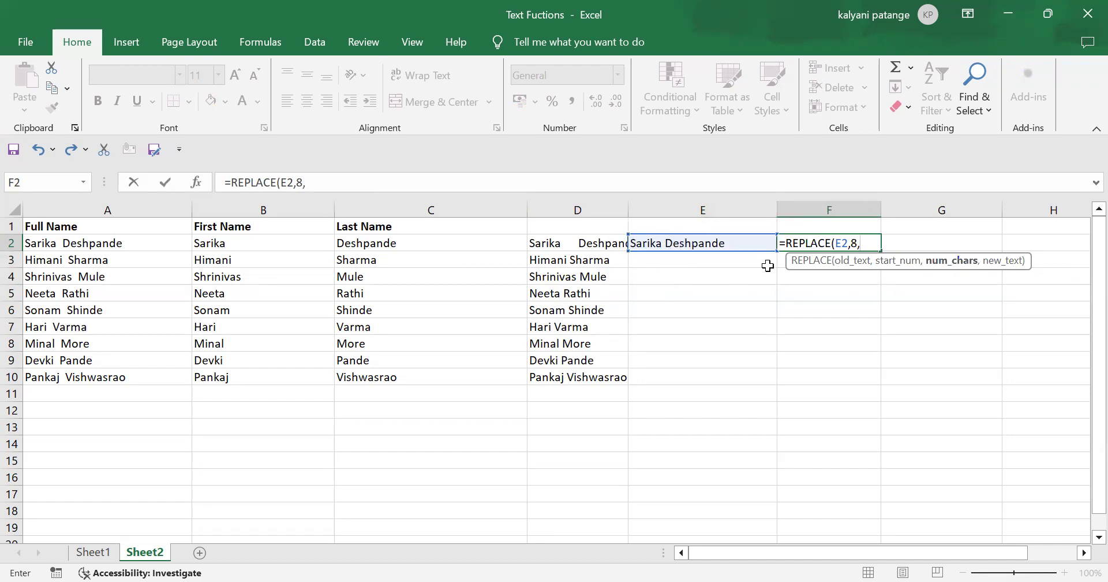
type("1,")
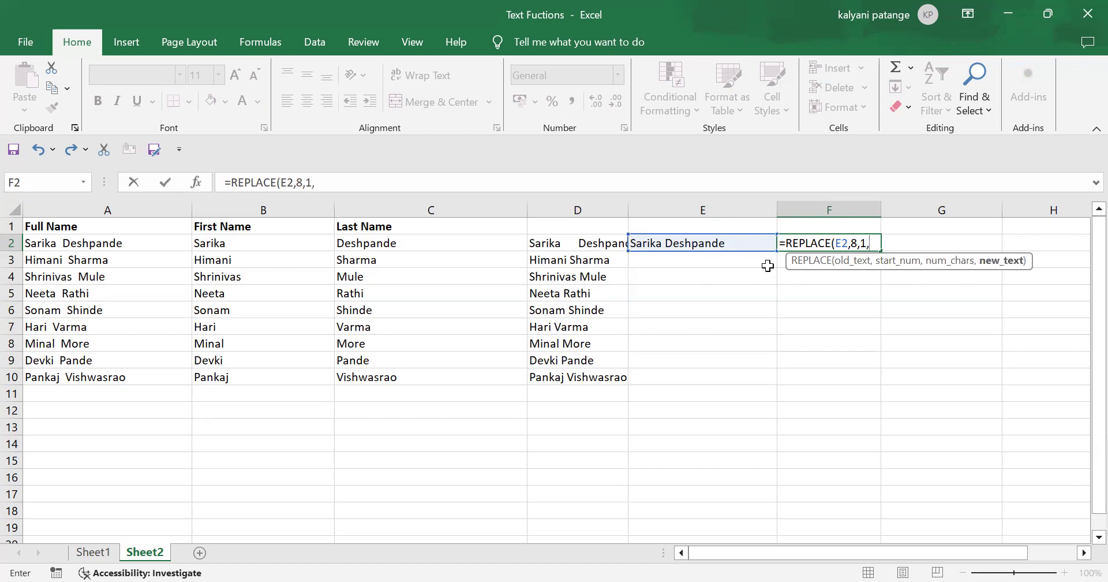
type("\"\"")
left_click(875, 243)
type("X")
type(")")
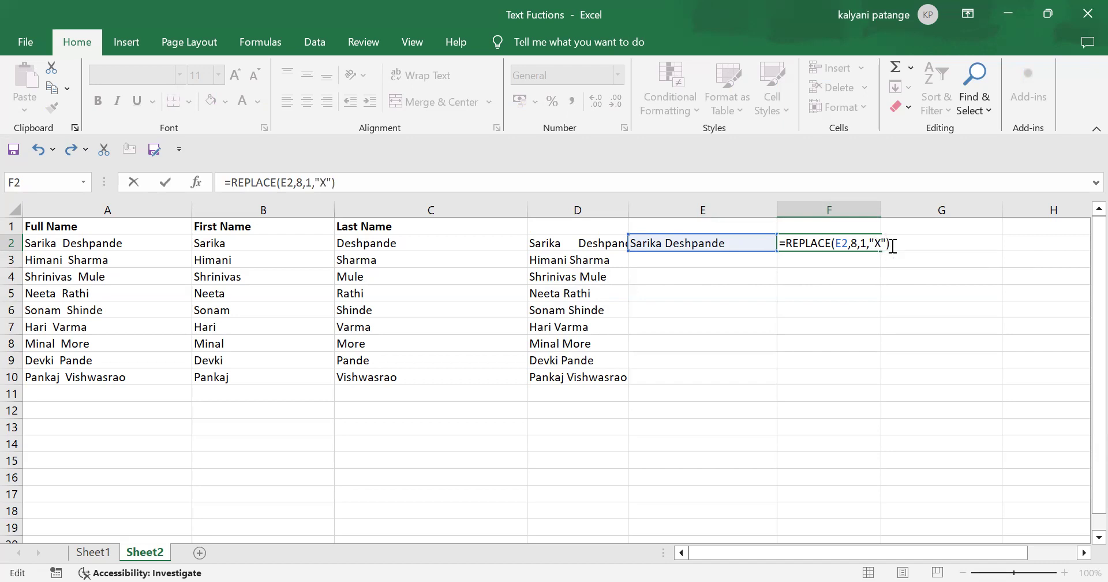
key("Return")
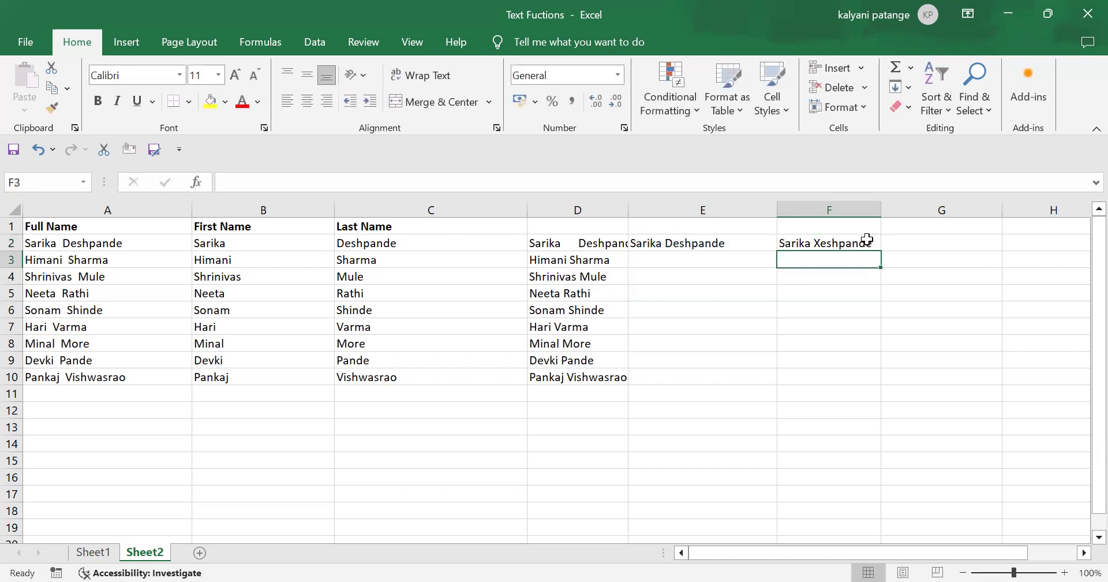
- Compare cells E2 and F2, and set the number of replaced characters to 3 so F2 reads =REPLACE(E2,8,3,"X")
left_click(811, 243)
left_click(727, 243)
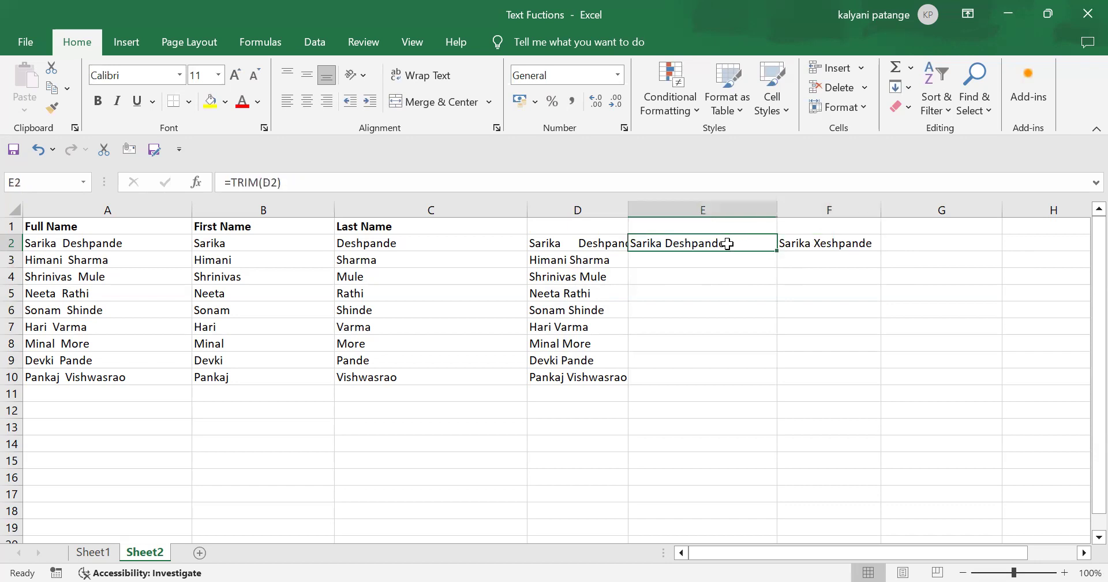
left_click(826, 244)
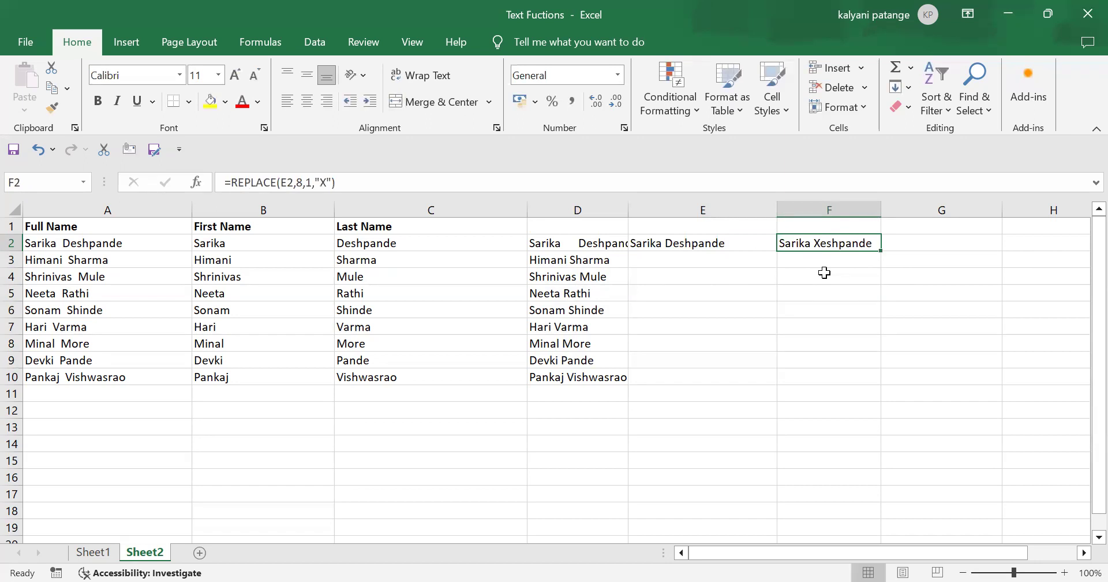
left_click(715, 241)
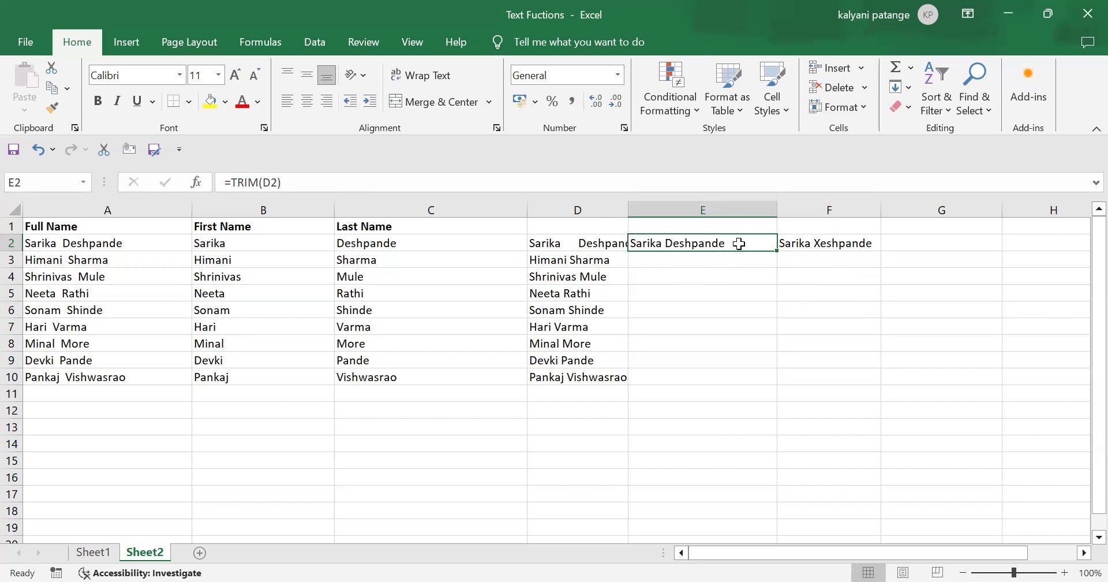
left_click(792, 241)
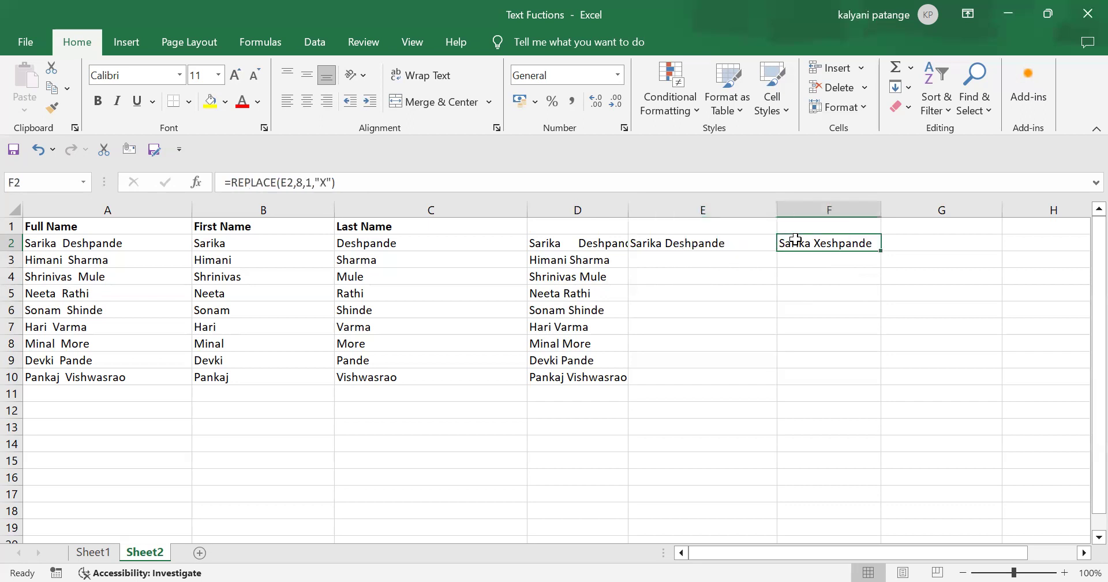
left_click(305, 183)
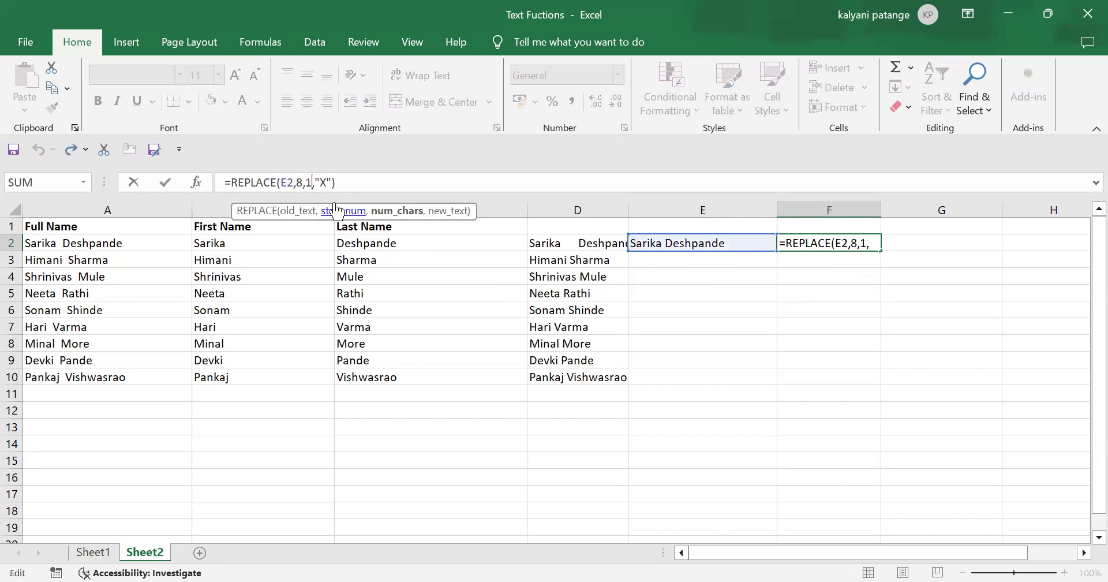
key("BackSpace")
type("3")
key("Return")
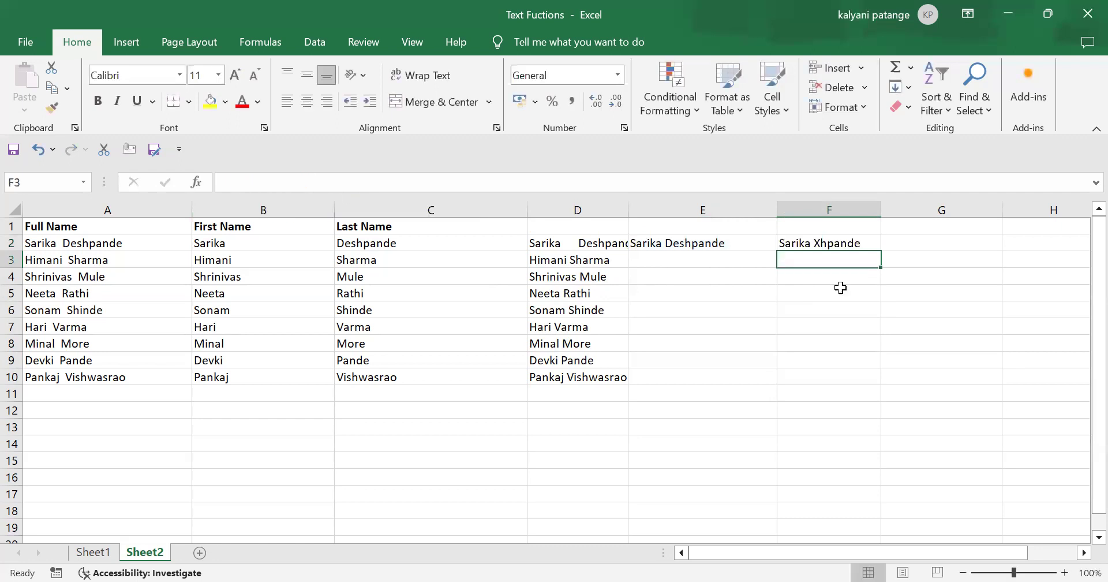
left_click(799, 244)
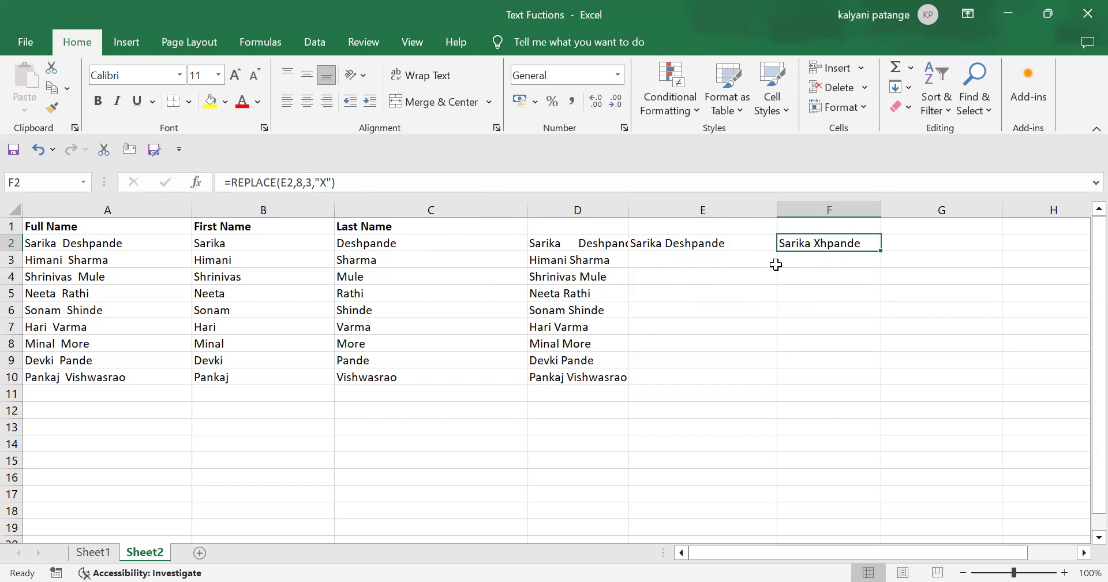
- Enter a SUBSTITUTE formula in cell F3 that replaces the last name in E2 with a different surname, and compare F3 with E2
left_click(805, 261)
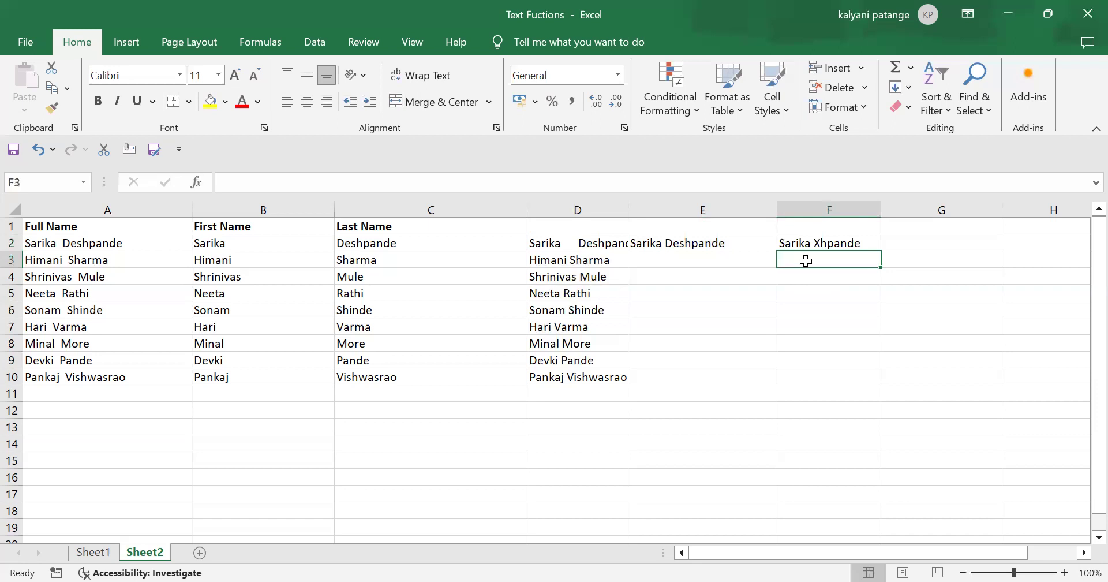
type("=")
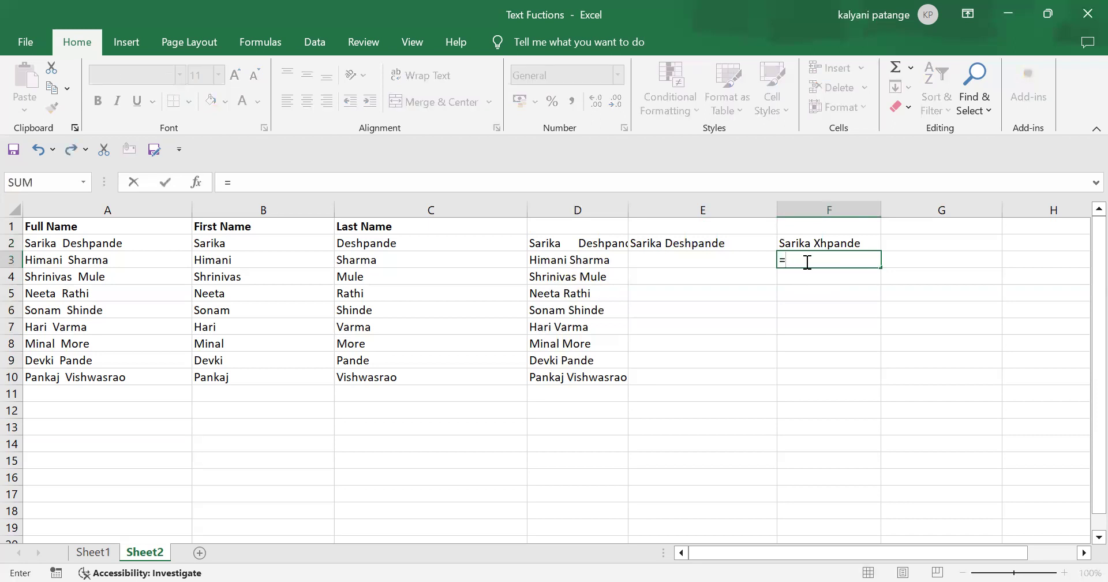
type("su")
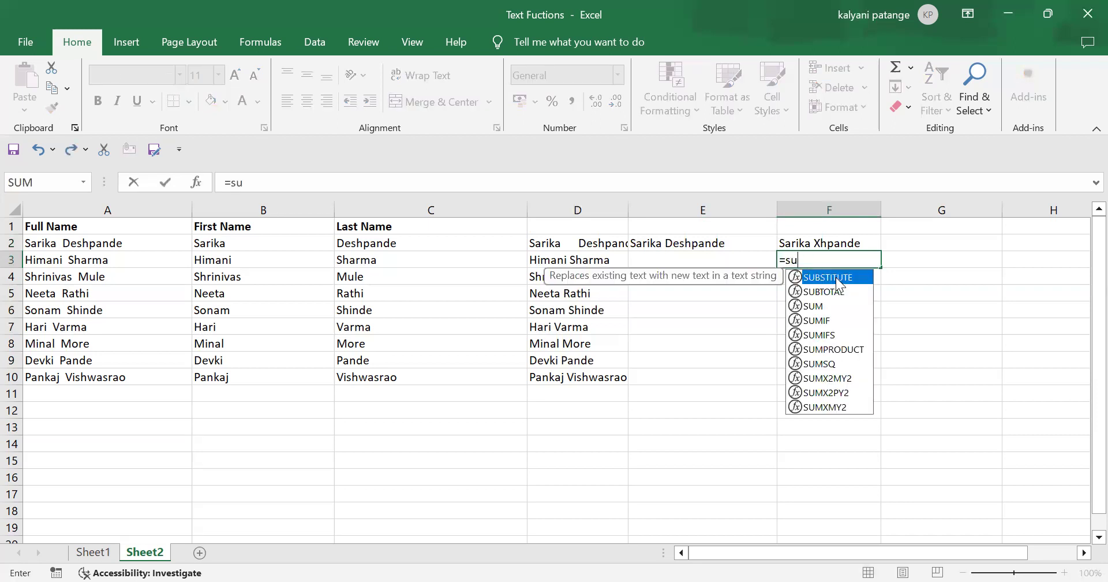
key("Tab")
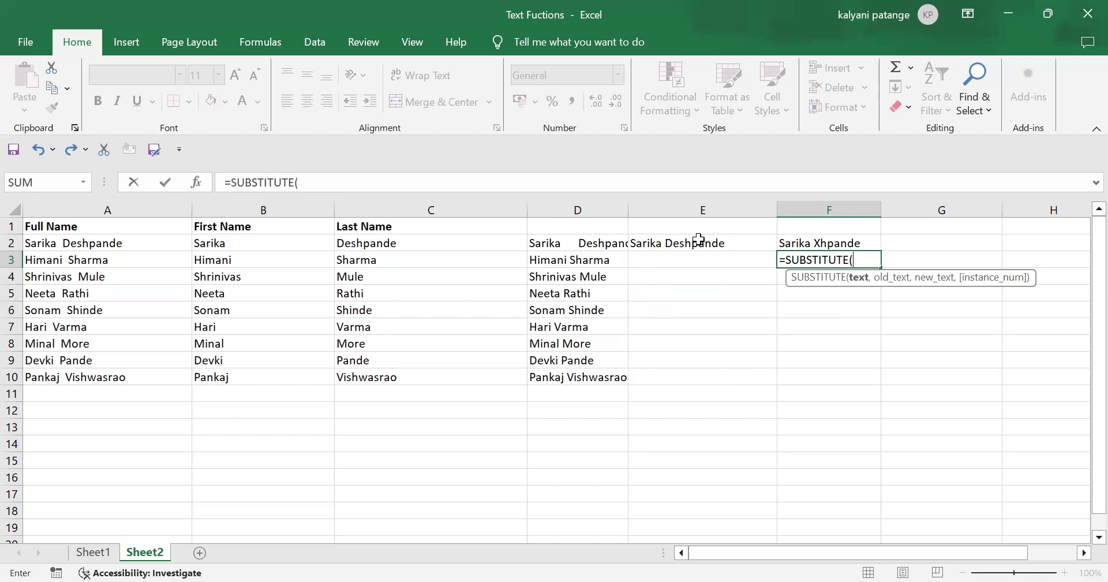
left_click(660, 239)
type(",\"\"")
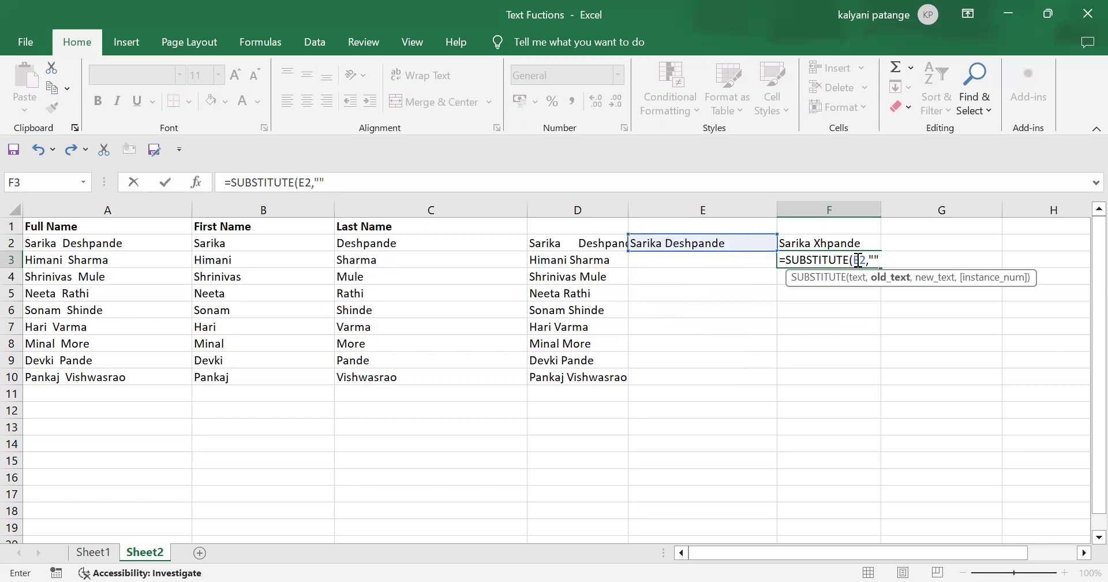
left_click(887, 257)
type("Deshpande")
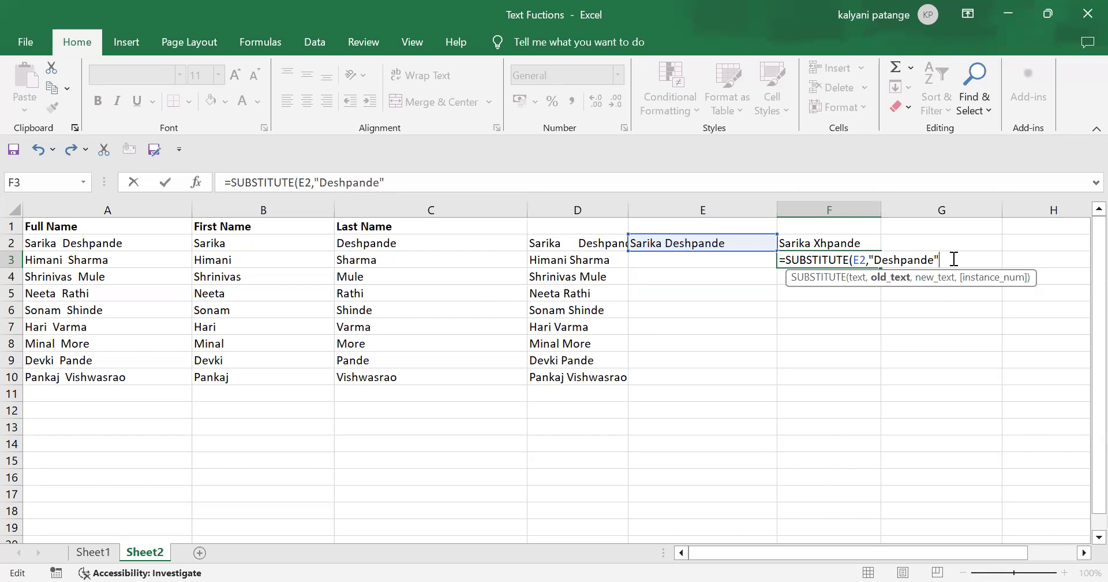
type(",\"\"")
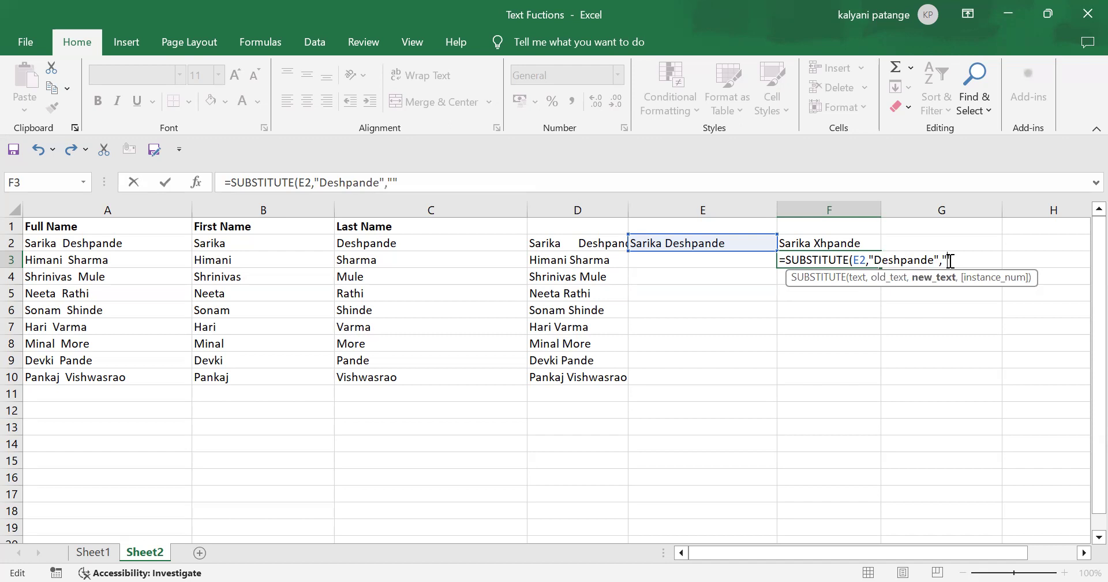
type("Patil")
type(")")
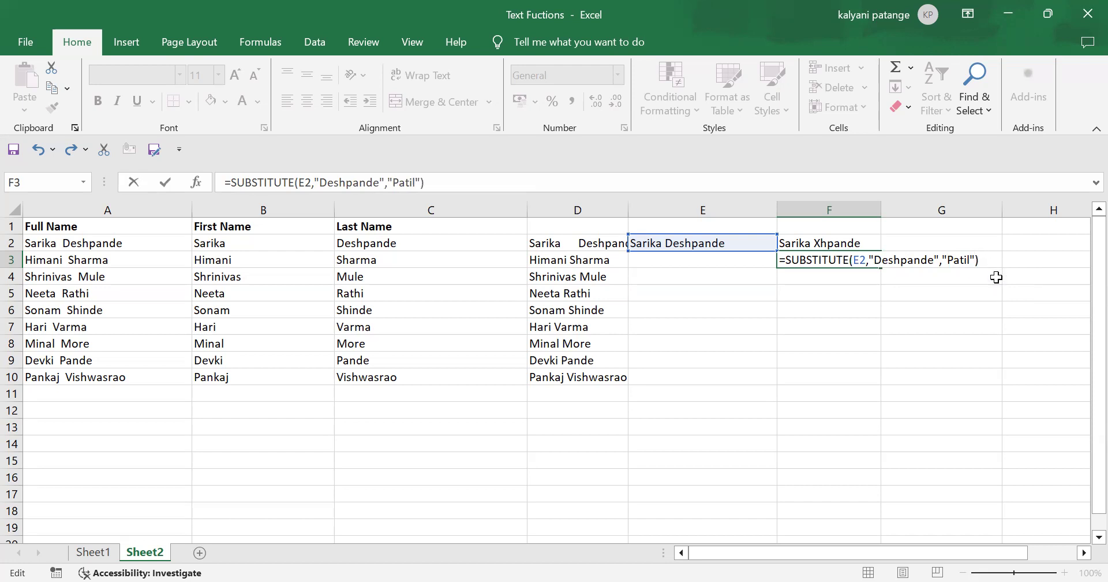
key("Return")
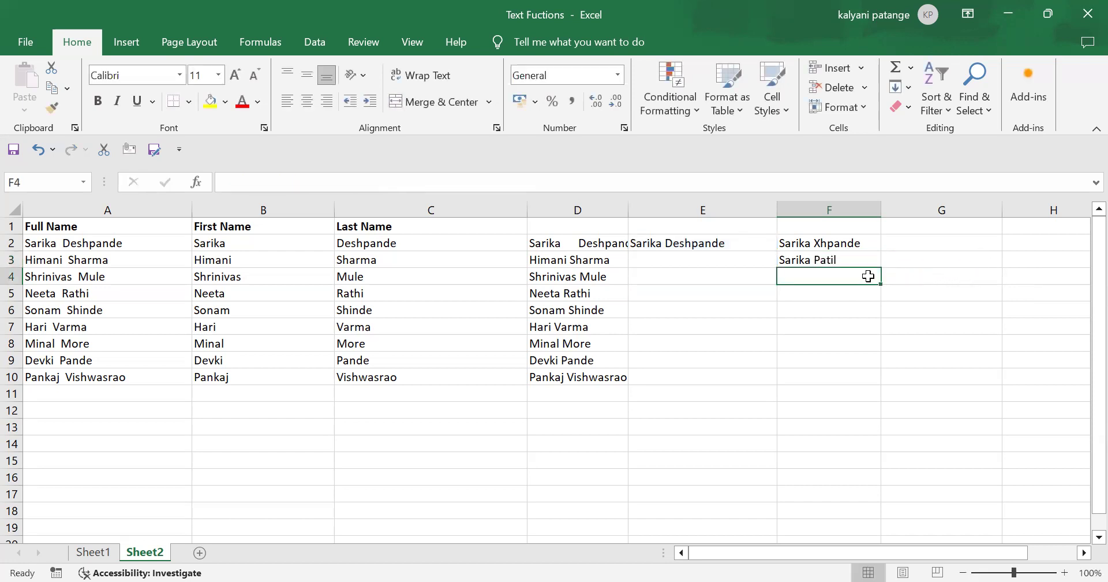
left_click(836, 259)
left_click(703, 243)
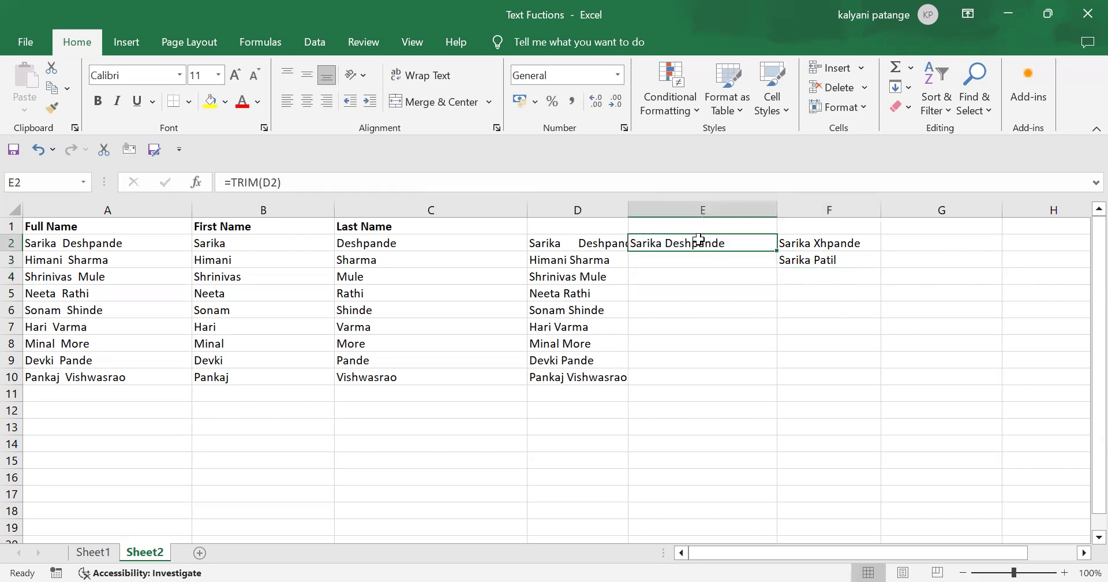
left_click(800, 262)
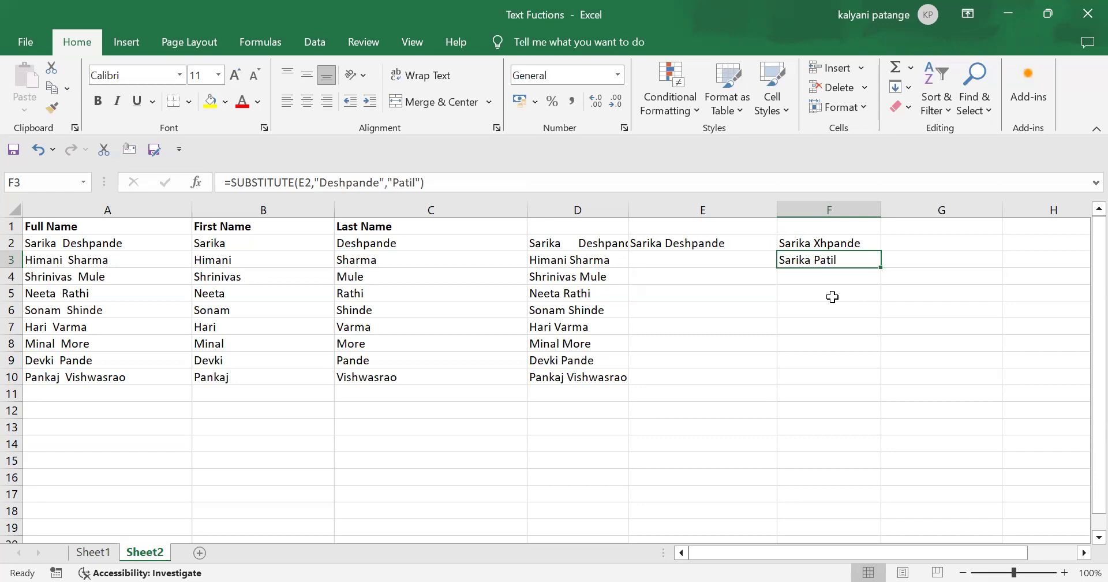
- Enter the formula =LEN(D5) in cell F5 to count the name's characters, and compare it with the name in D5
left_click(787, 293)
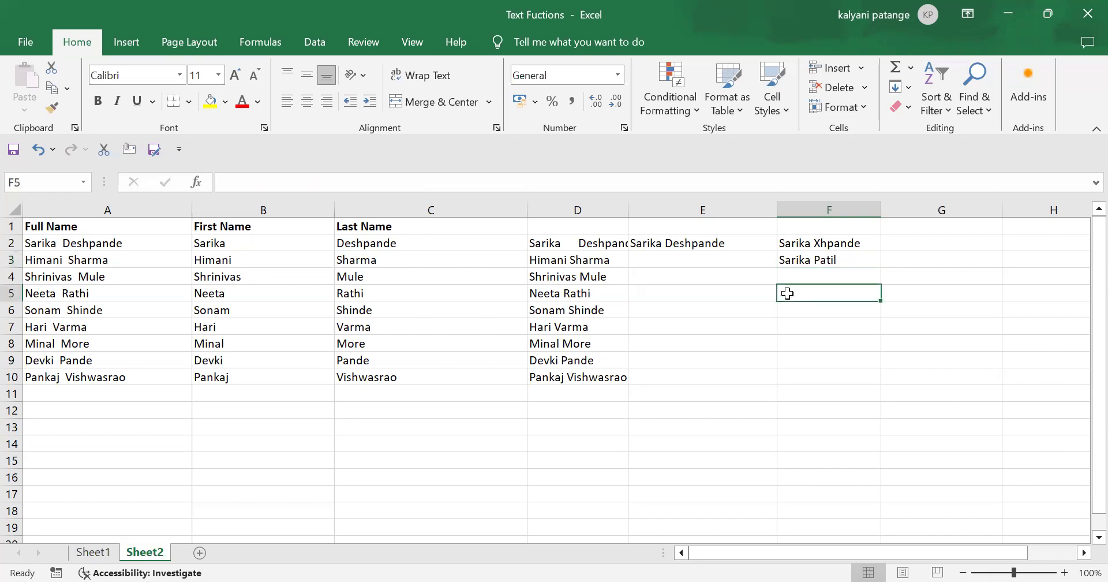
type("=")
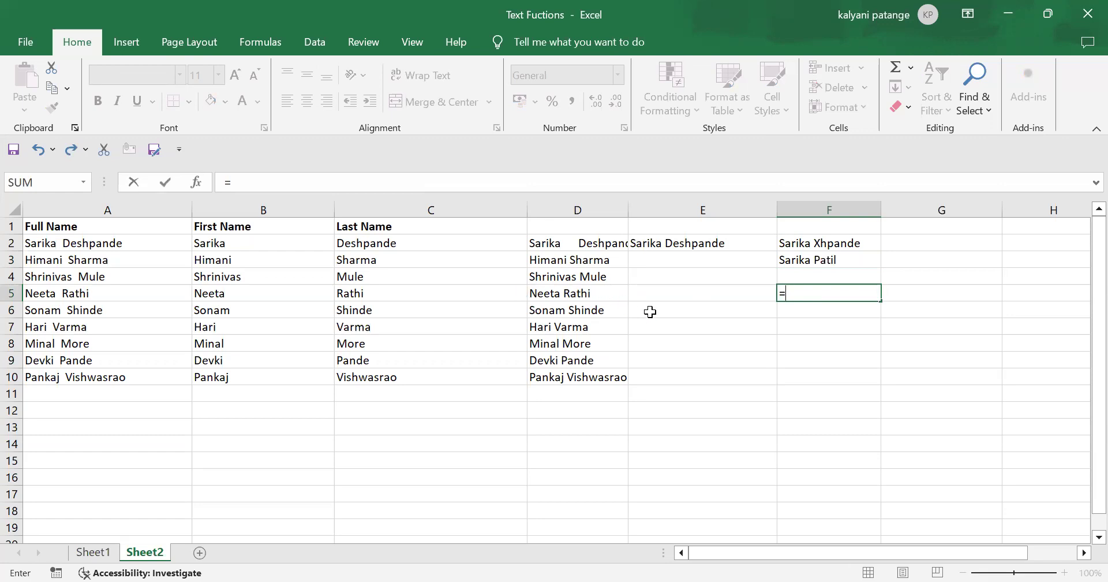
type("len")
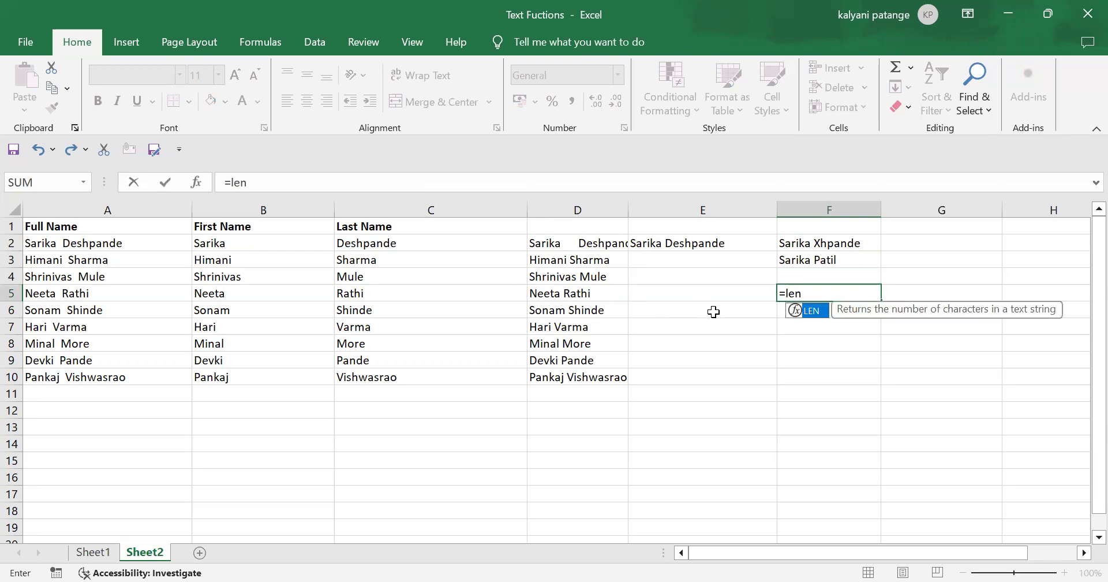
key("Tab")
left_click(576, 294)
type(")")
key("Return")
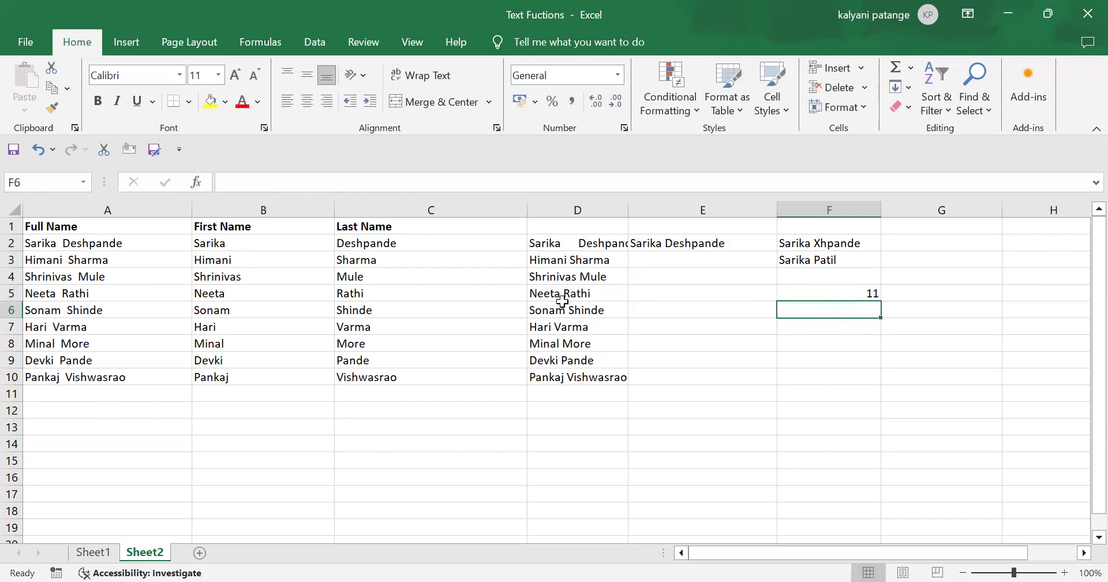
left_click(824, 287)
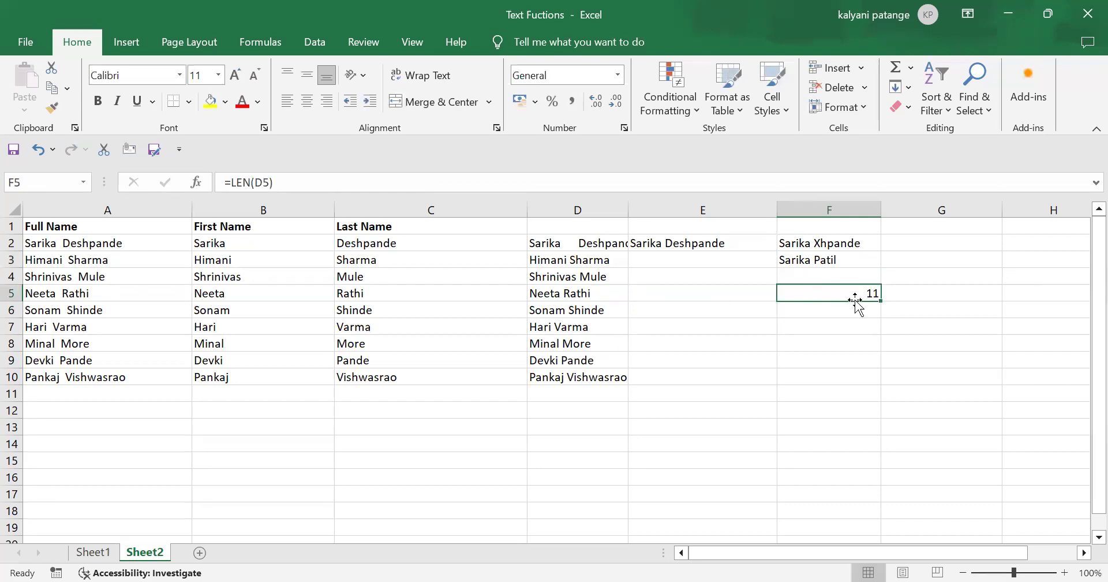
left_click(541, 295)
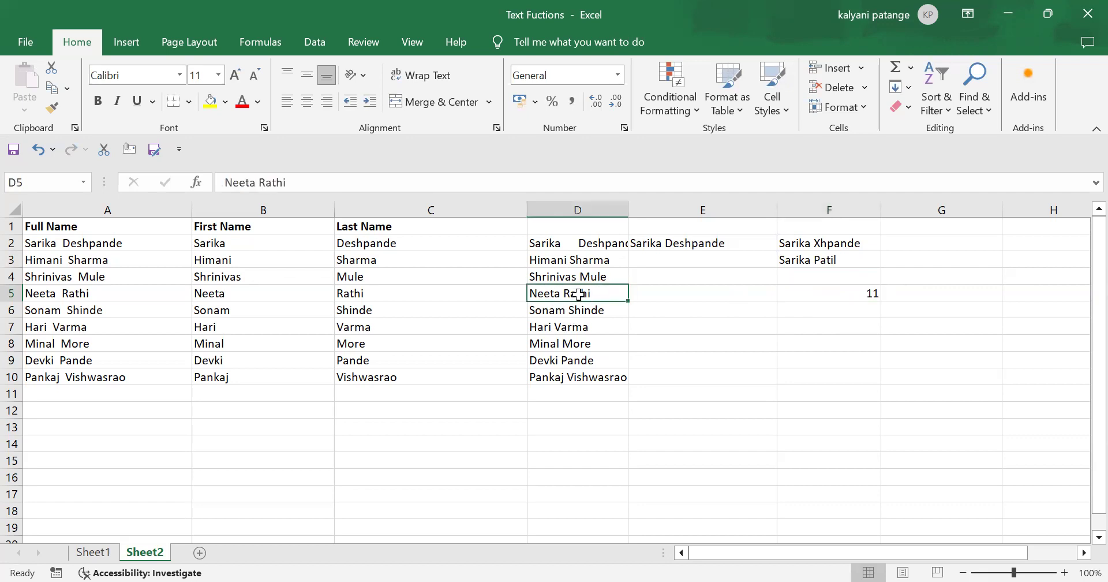
- Enter the formula =LOWER(D6) in cell F6 to convert the name to lowercase, and compare it with D6
left_click(811, 308)
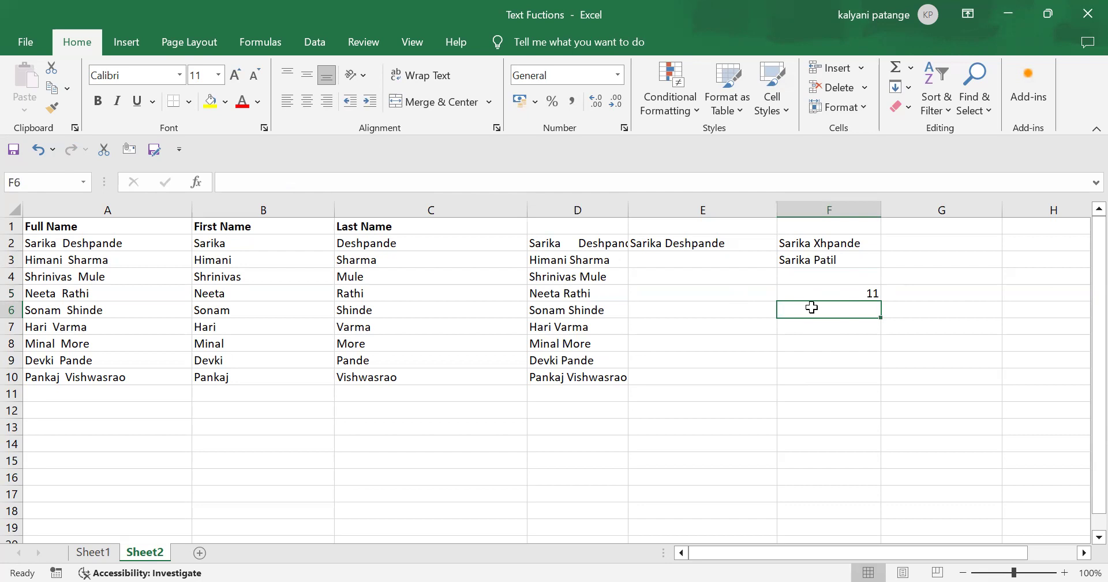
type("=")
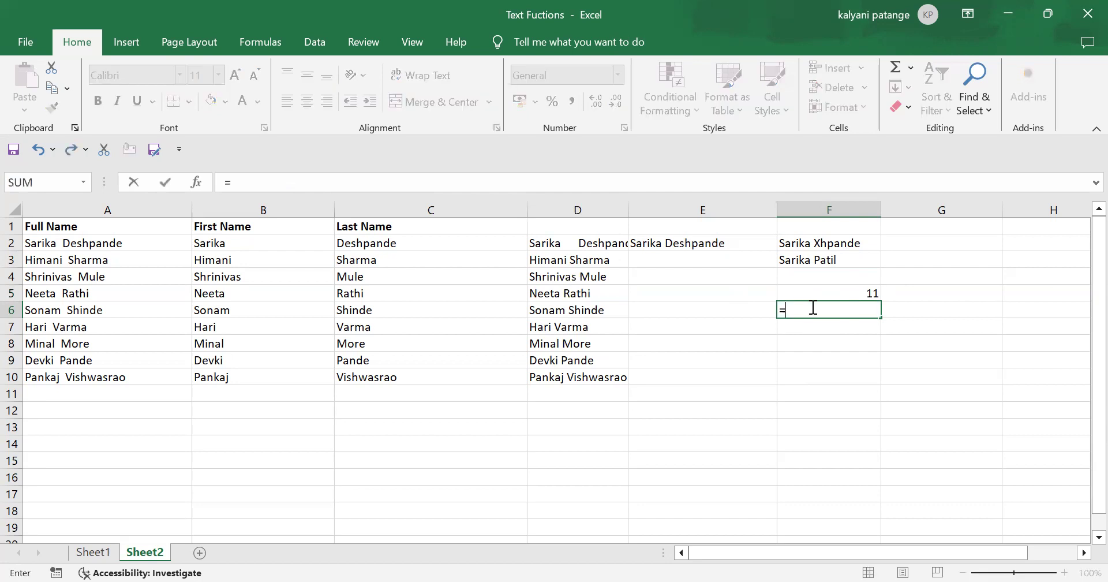
type("lo")
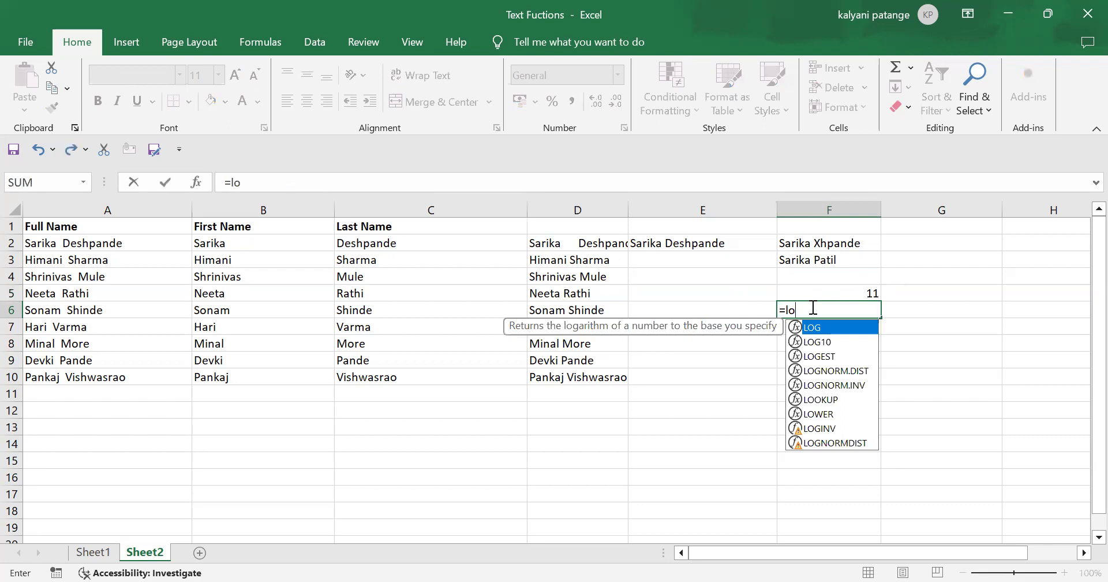
type("we")
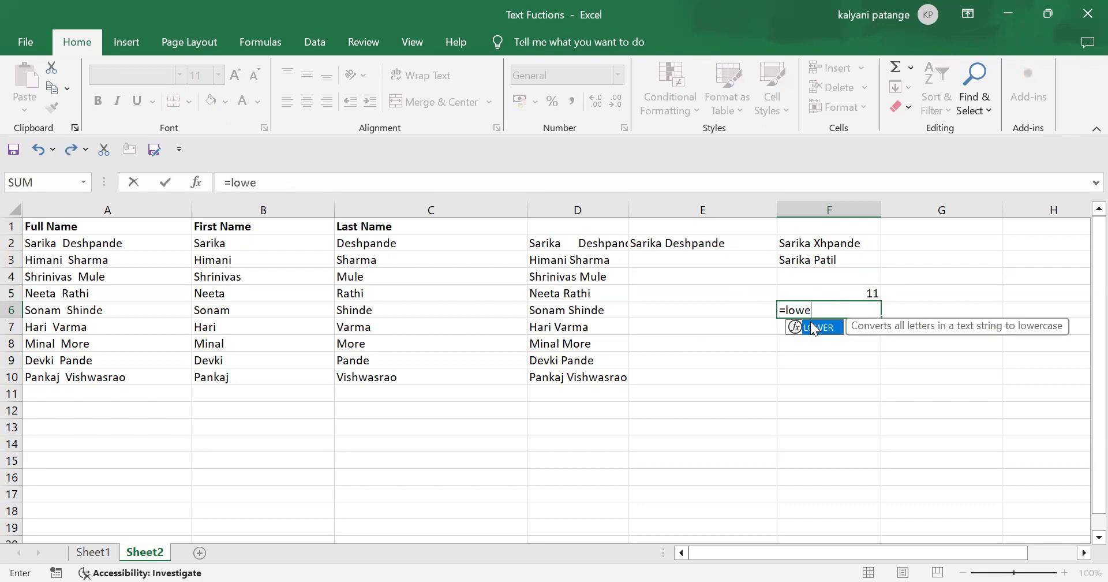
key("Tab")
left_click(611, 312)
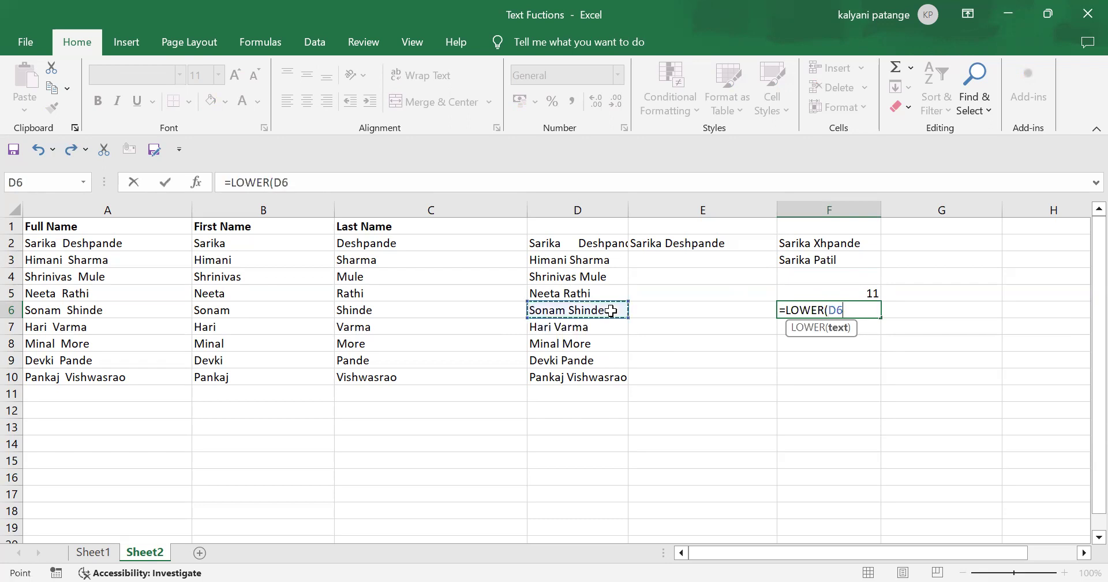
type(")")
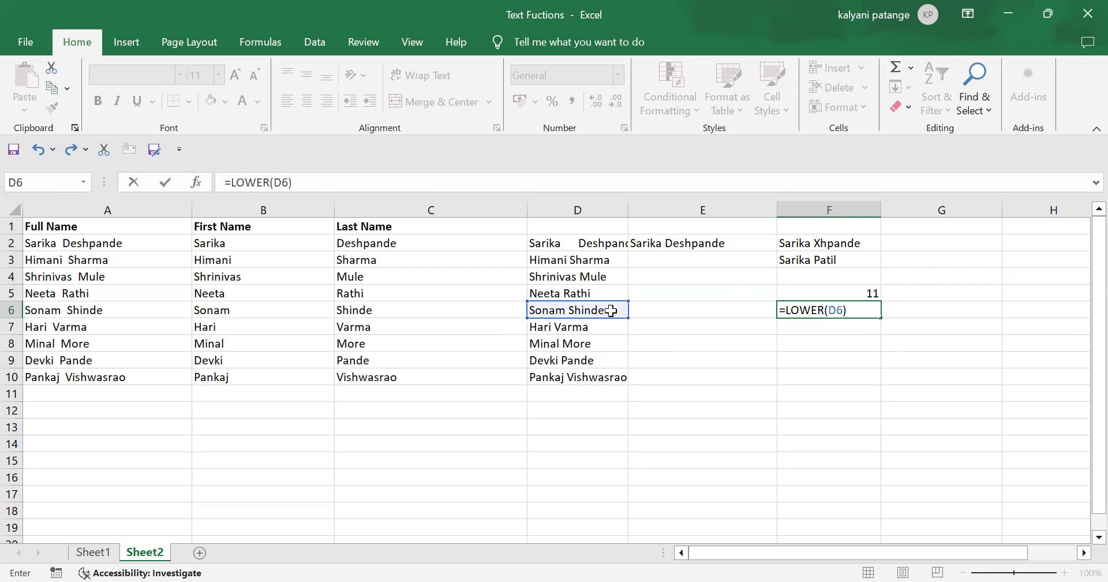
key("Return")
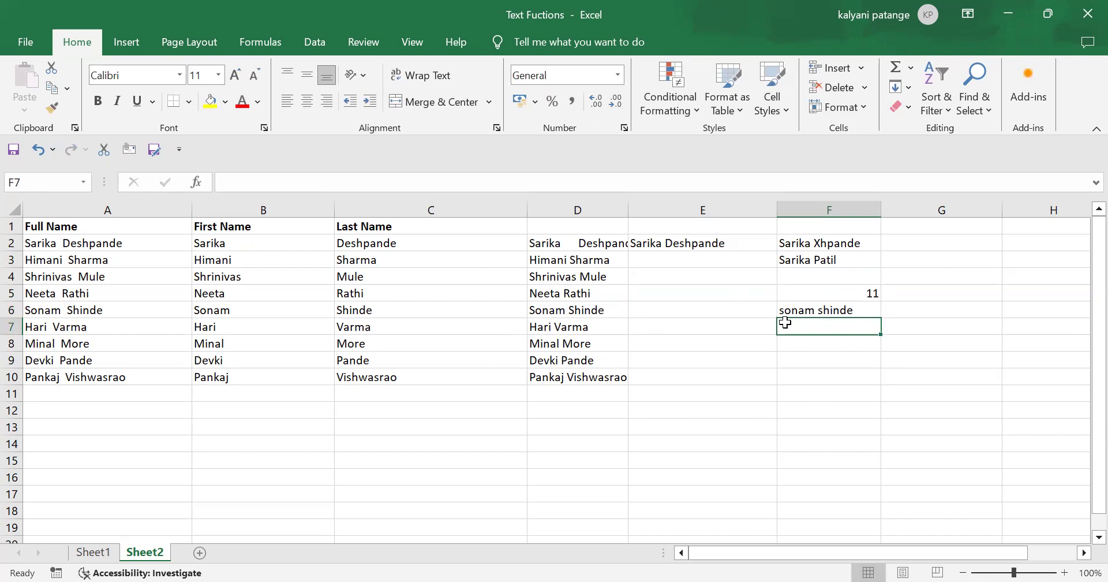
left_click(600, 312)
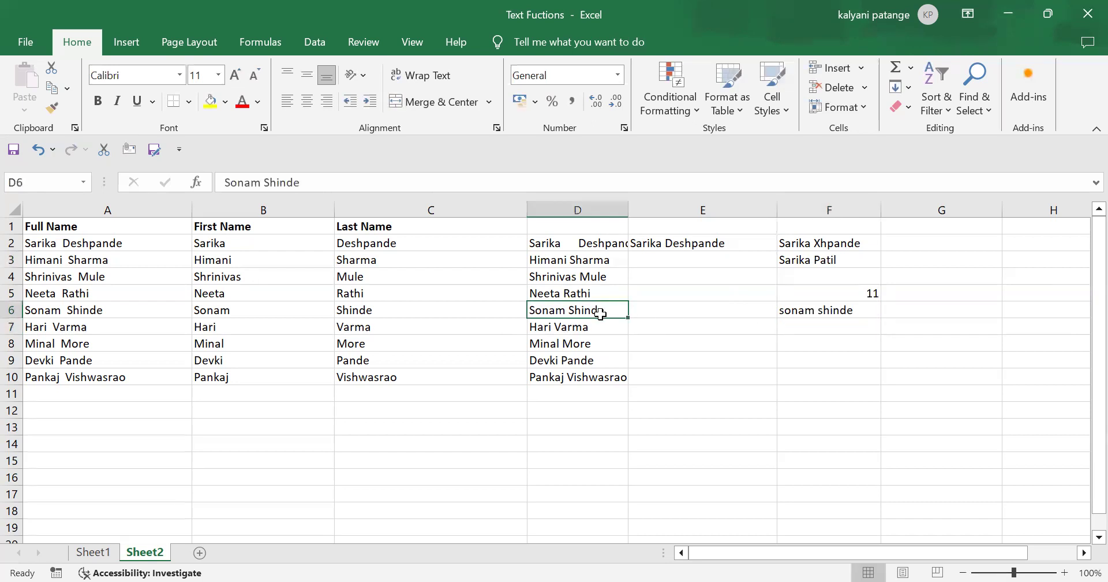
left_click(808, 313)
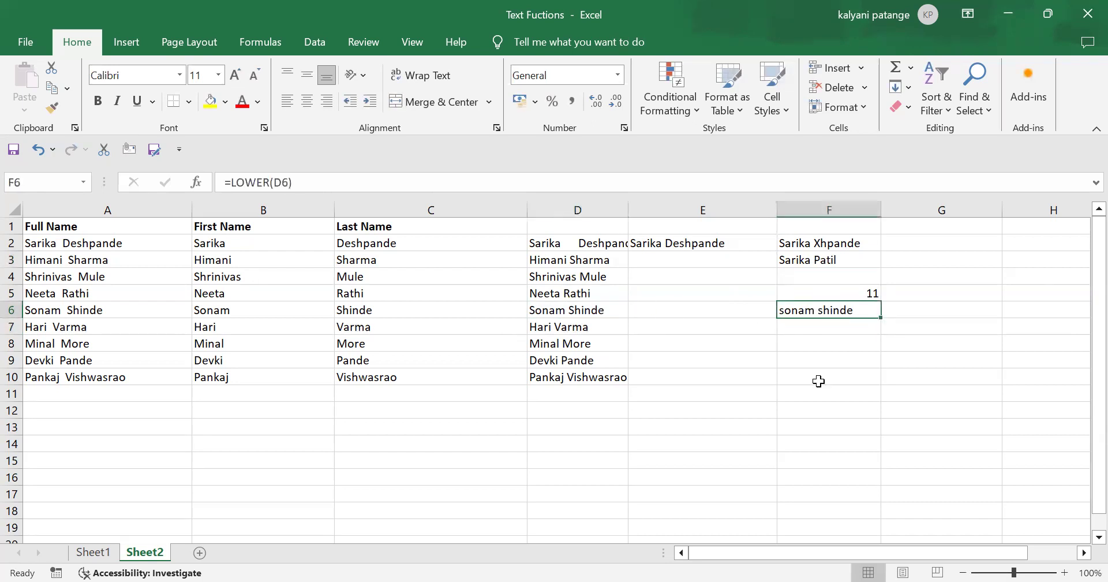
- Enter the formula =UPPER(D7) in cell F7 to convert the name to uppercase, and check the formula
left_click(797, 332)
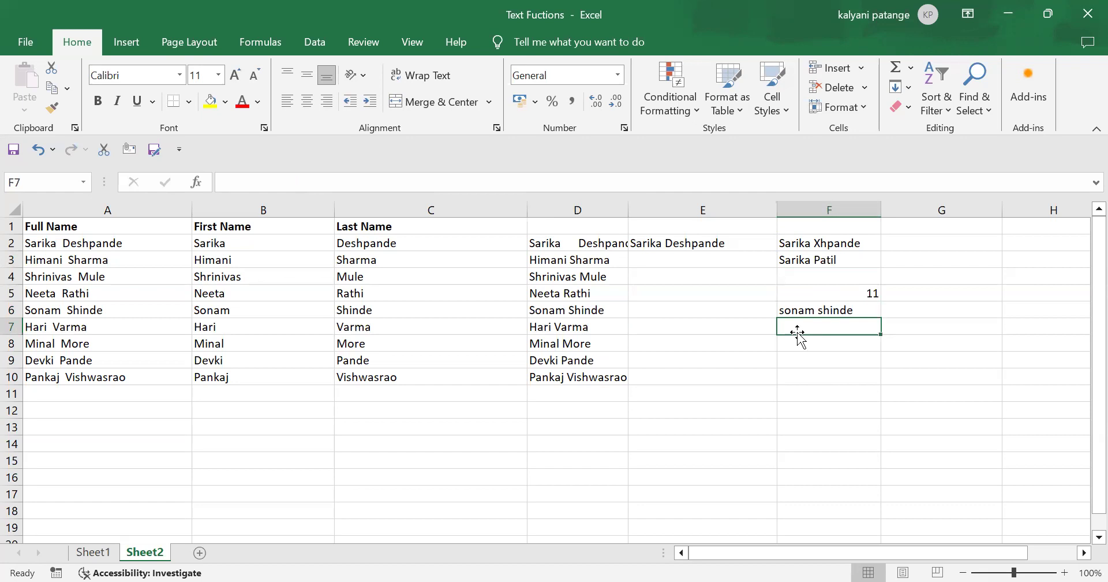
type("=up")
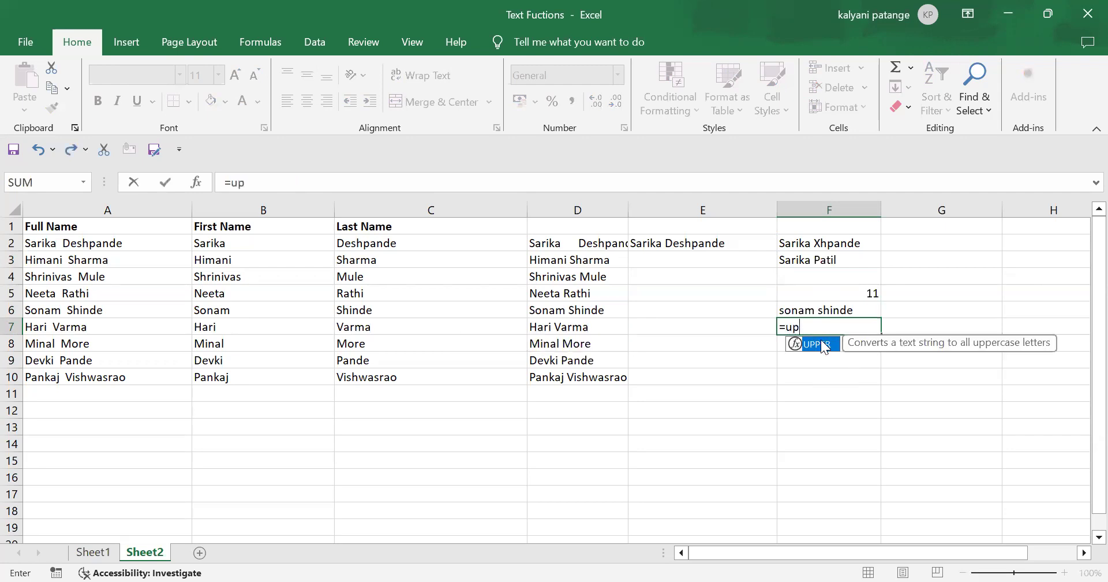
key("Tab")
left_click(575, 327)
type(")")
key("Return")
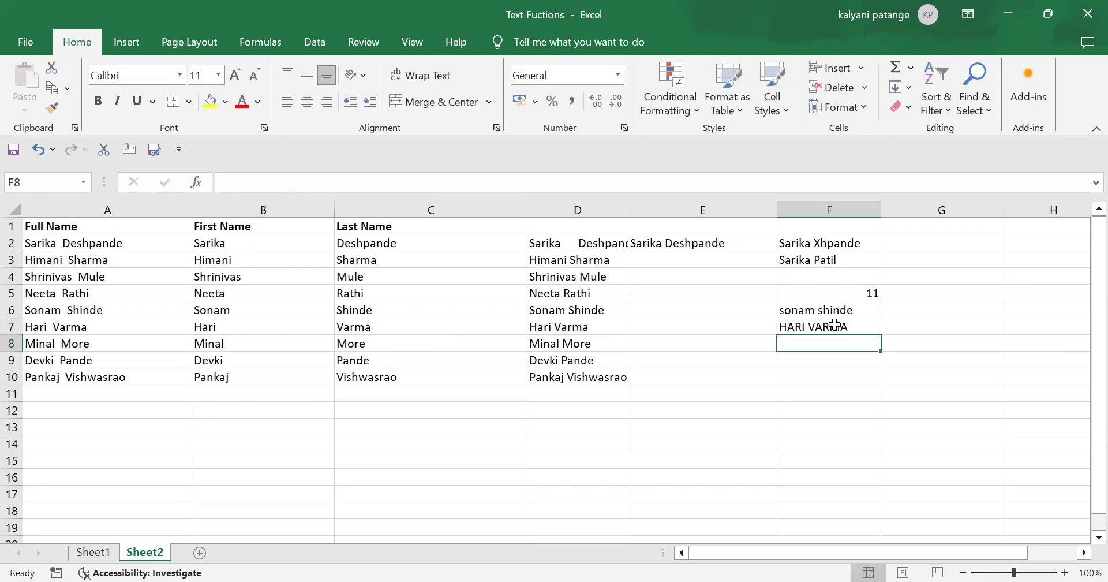
left_click(802, 327)
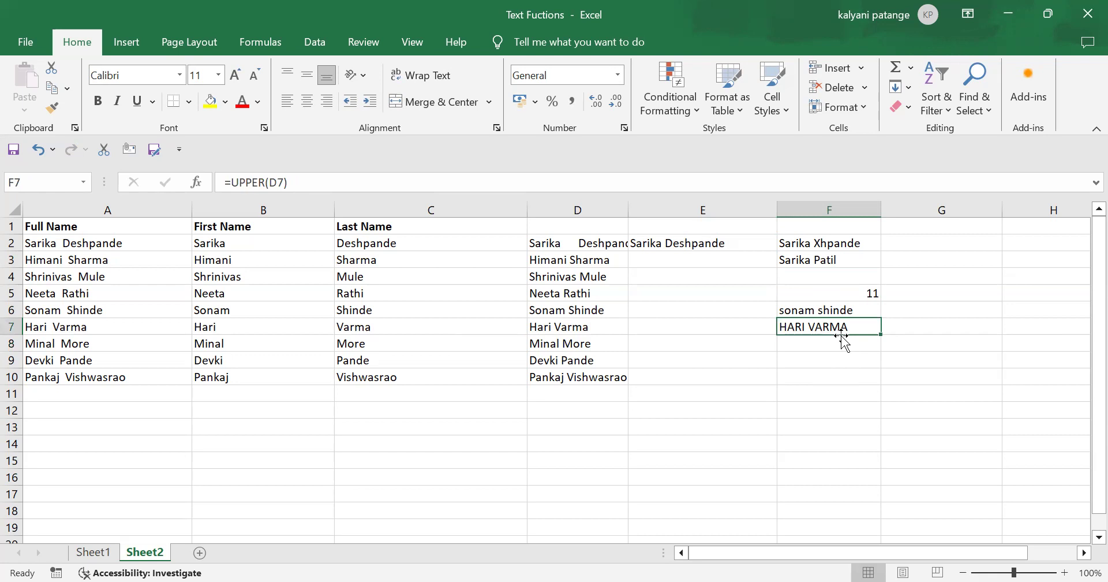
- Enter the formula =PROPER(F7) in cell G7 to capitalise each word of the uppercase name, and check the formula
left_click(914, 323)
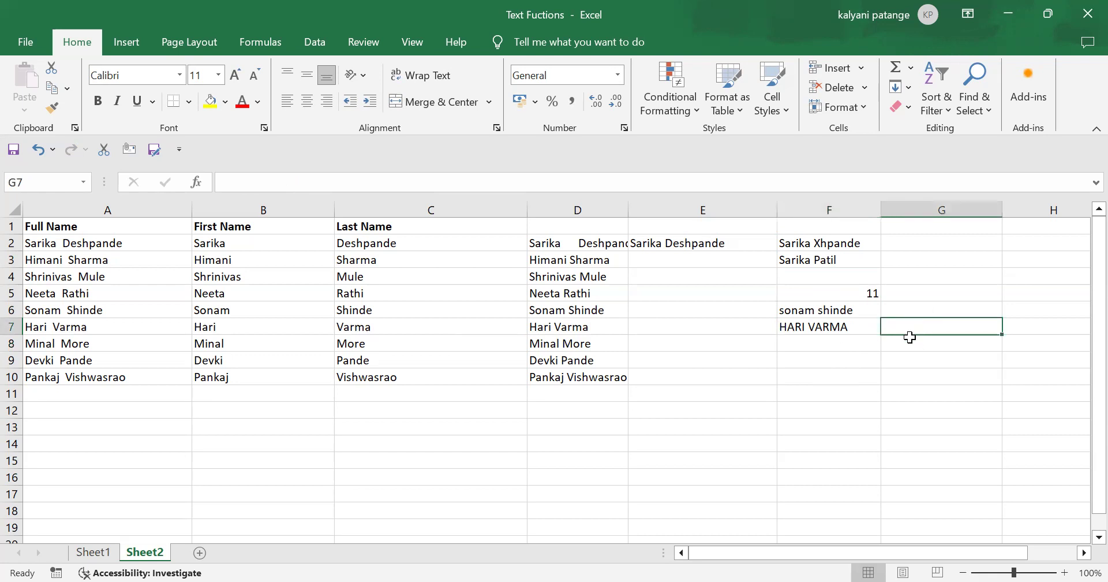
type("=")
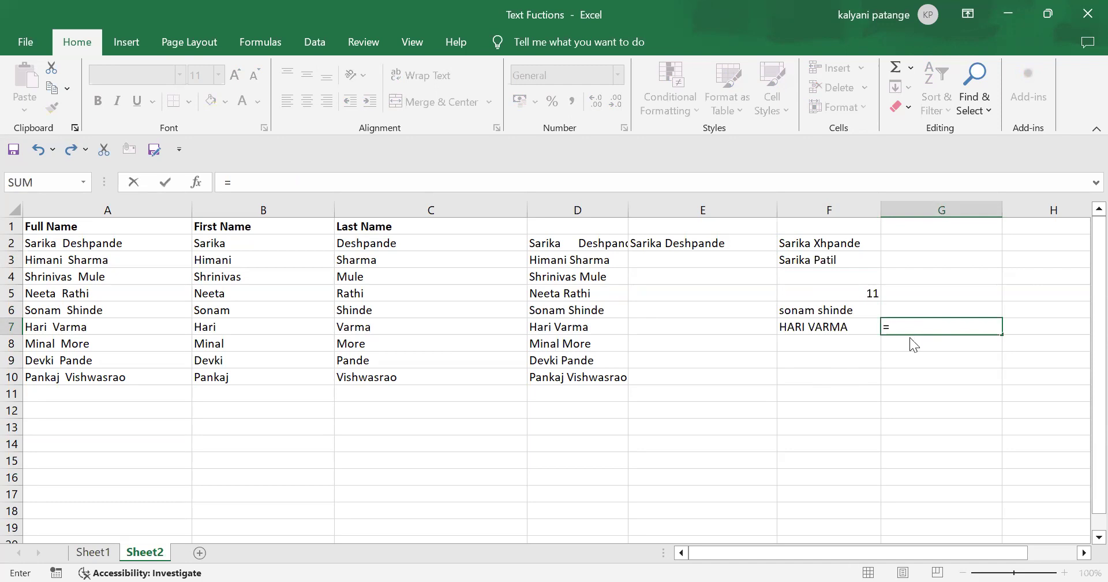
type("pro")
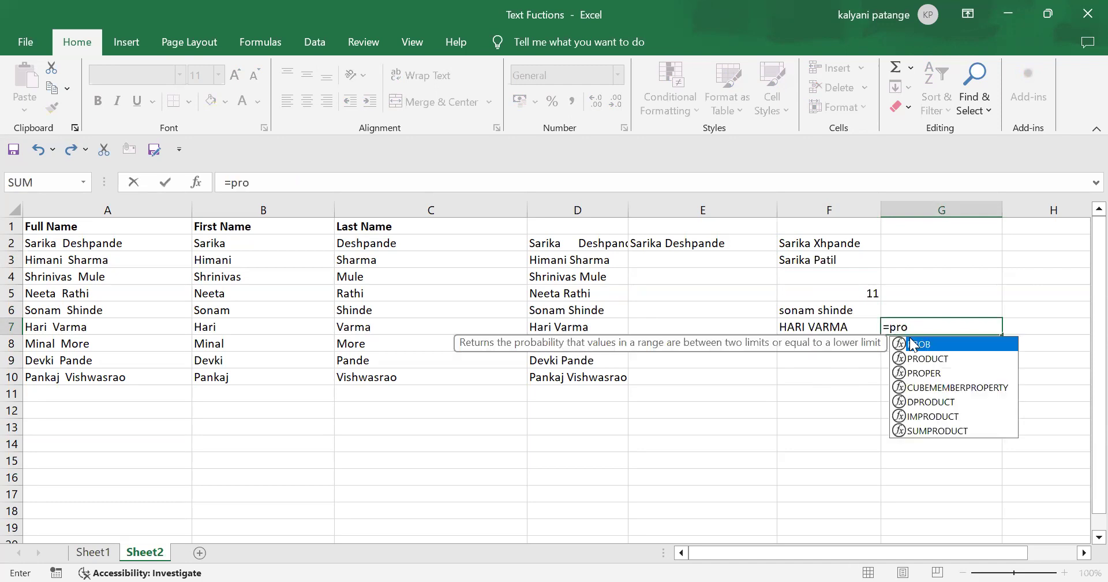
left_click(923, 373)
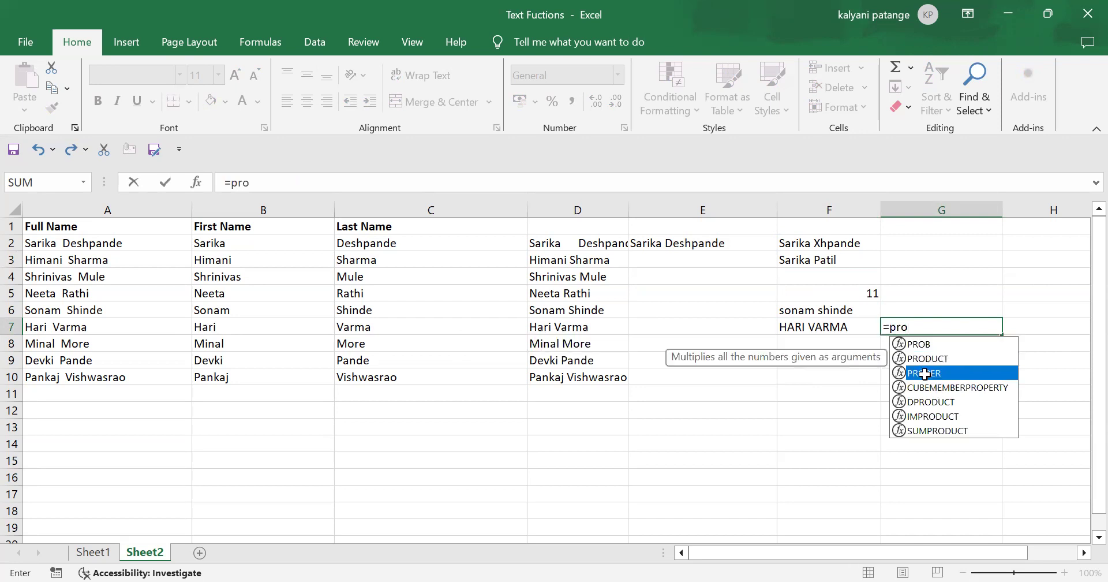
double_click(923, 373)
left_click(826, 328)
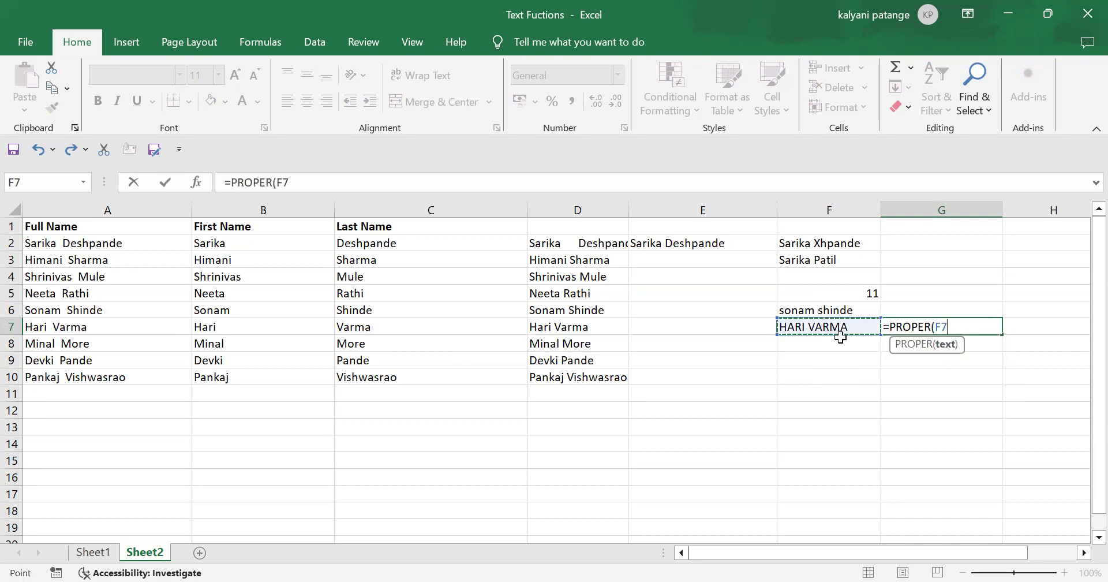
type(")")
key("Return")
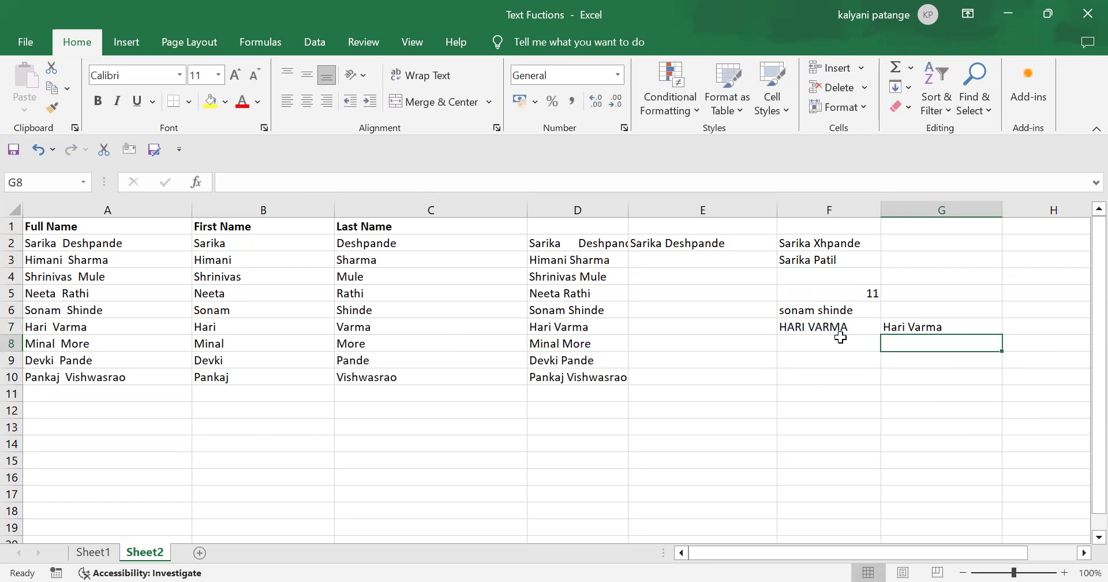
left_click(902, 330)
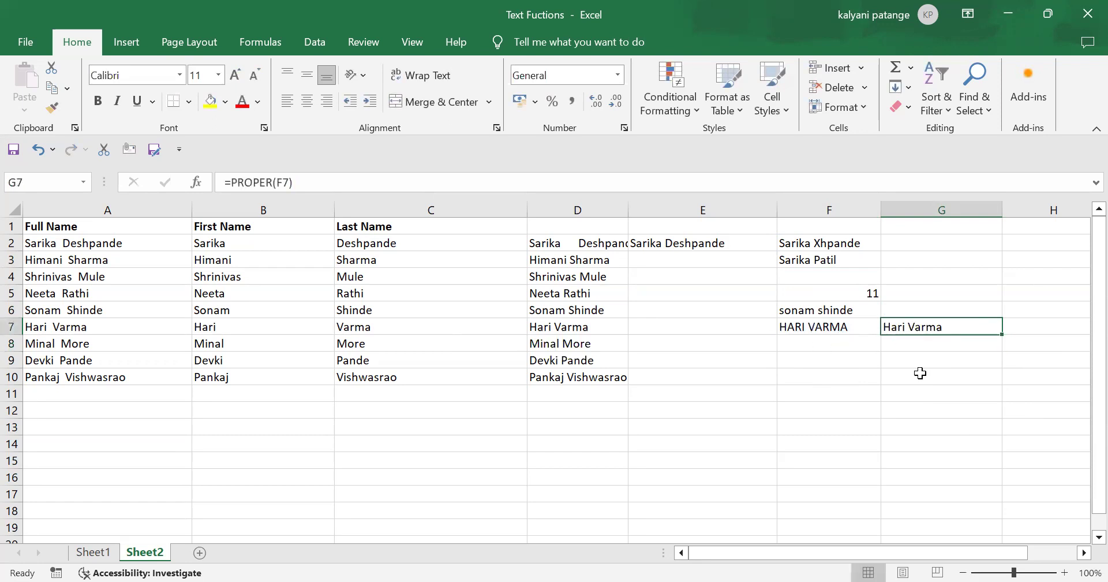